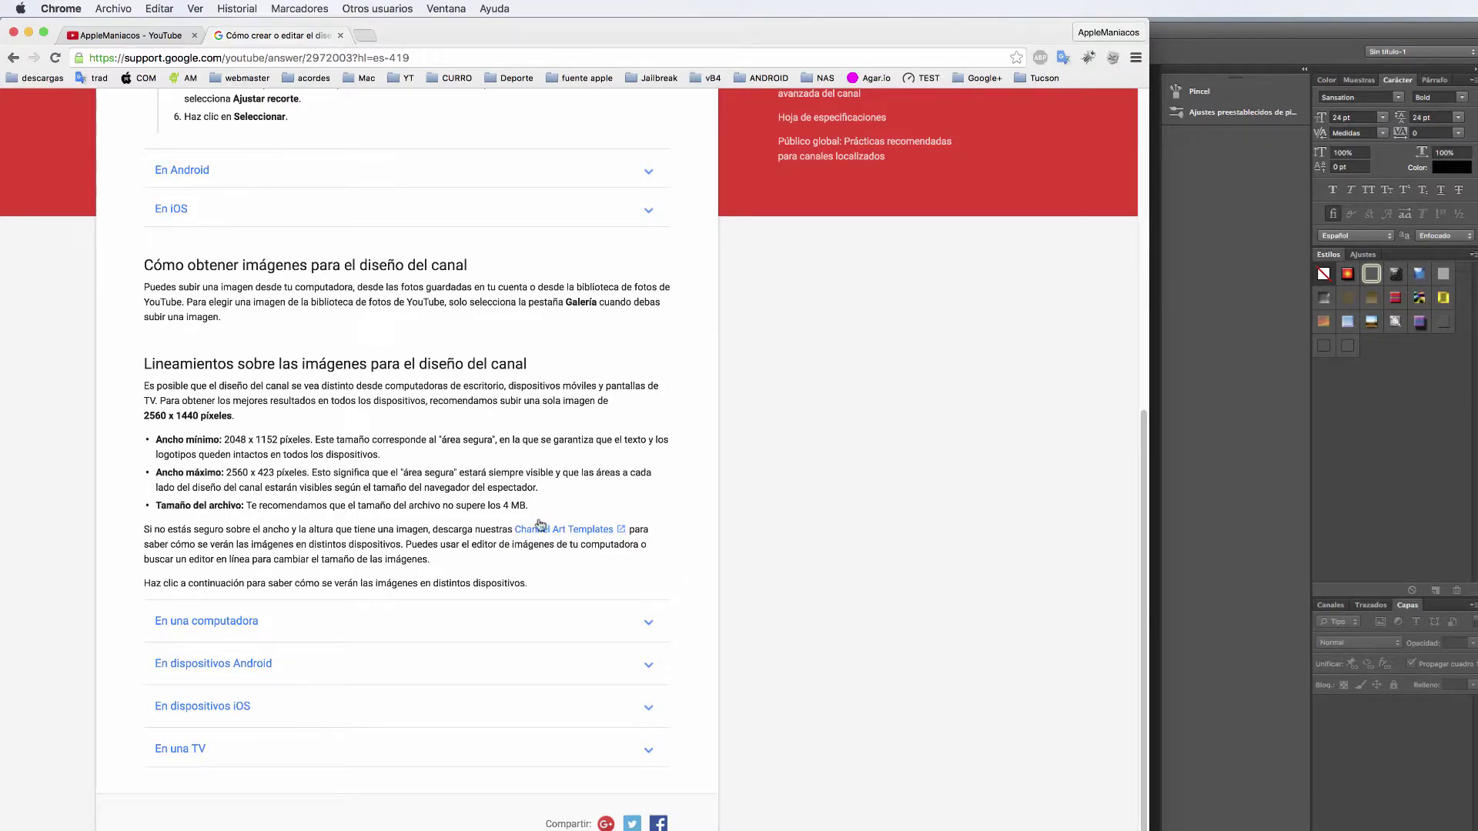
Step: Open Channel Art Template (Photoshop).psd from Descargas > Channel Art Templates (2) in Photoshop
left_click(569, 539)
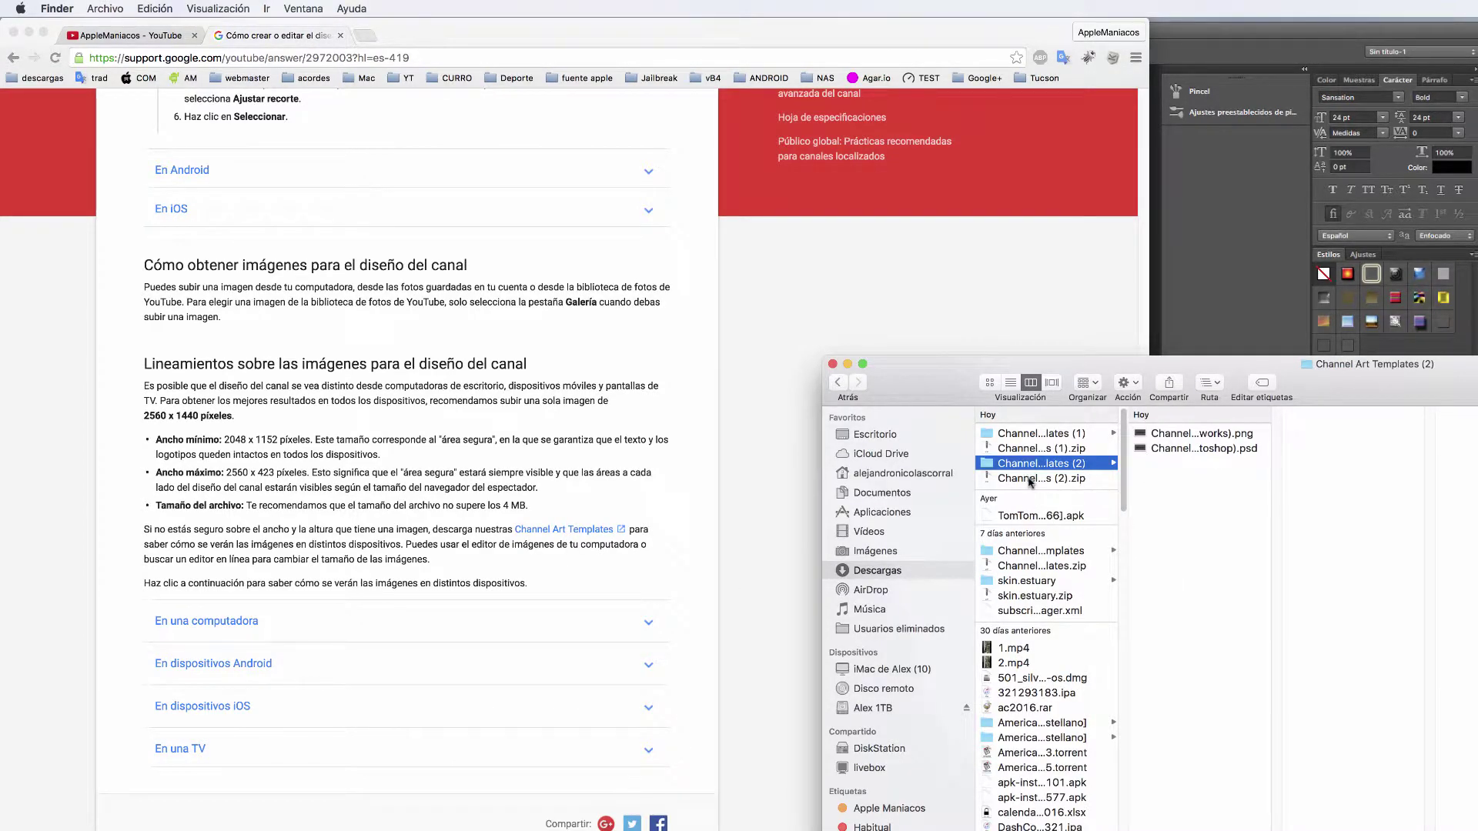
left_click(1198, 450)
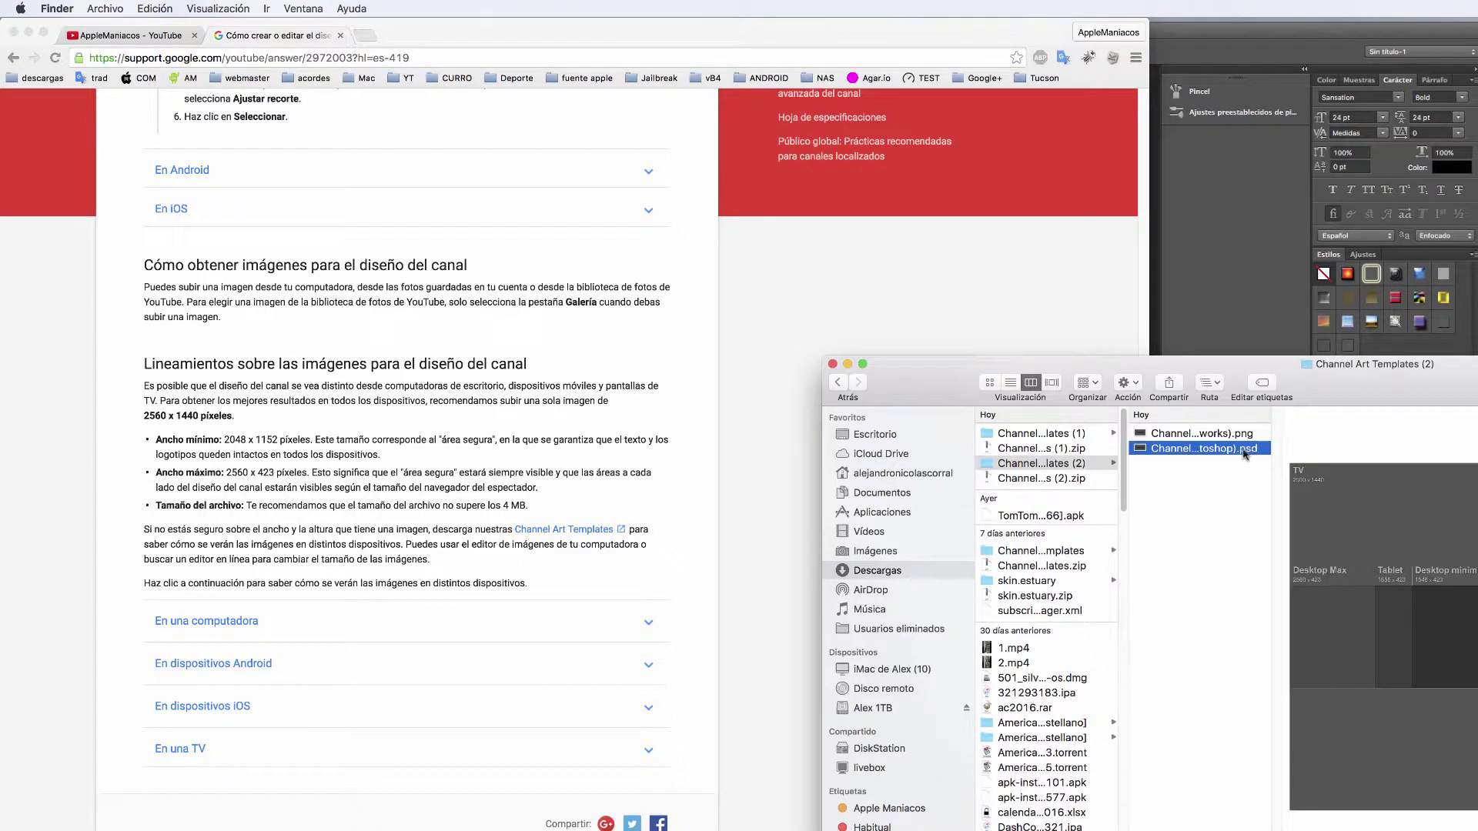
double_click(1140, 450)
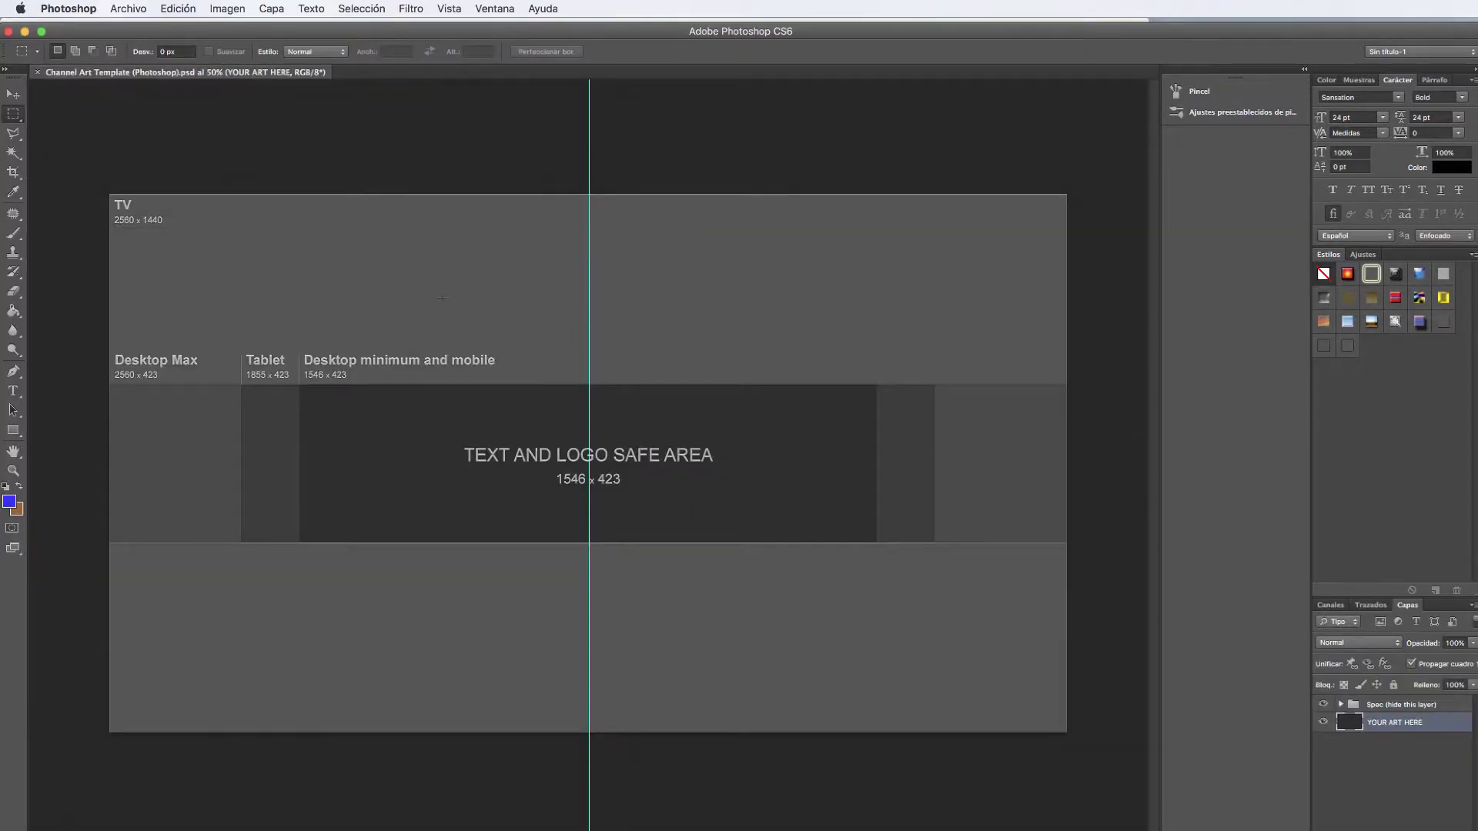
Step: Marquee-outline the TV, safe, tablet and Desktop Max zones, then open the example banner PSD
left_click_drag(93, 186, 1078, 743)
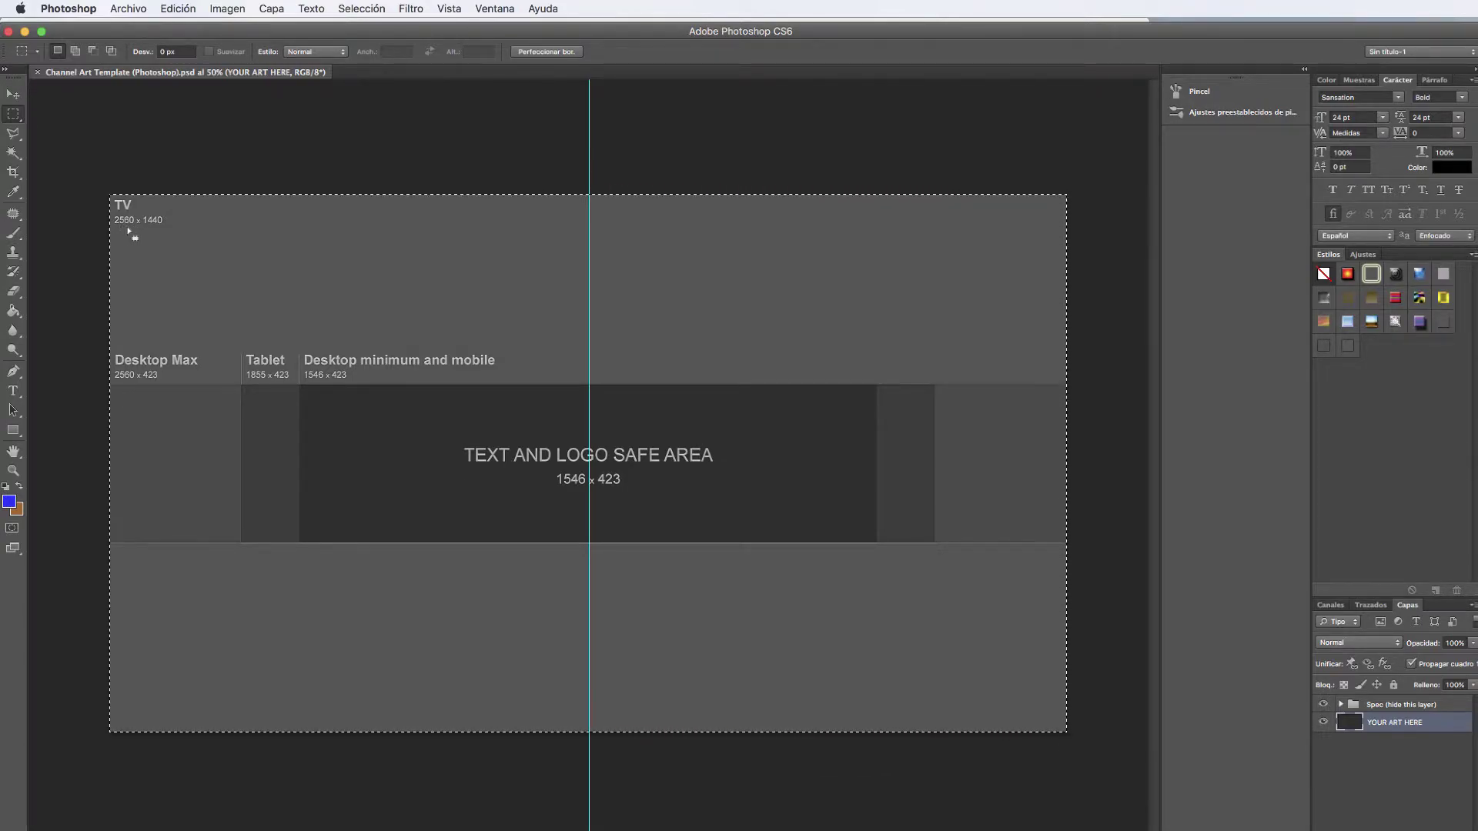
left_click(254, 400)
left_click_drag(300, 382, 879, 544)
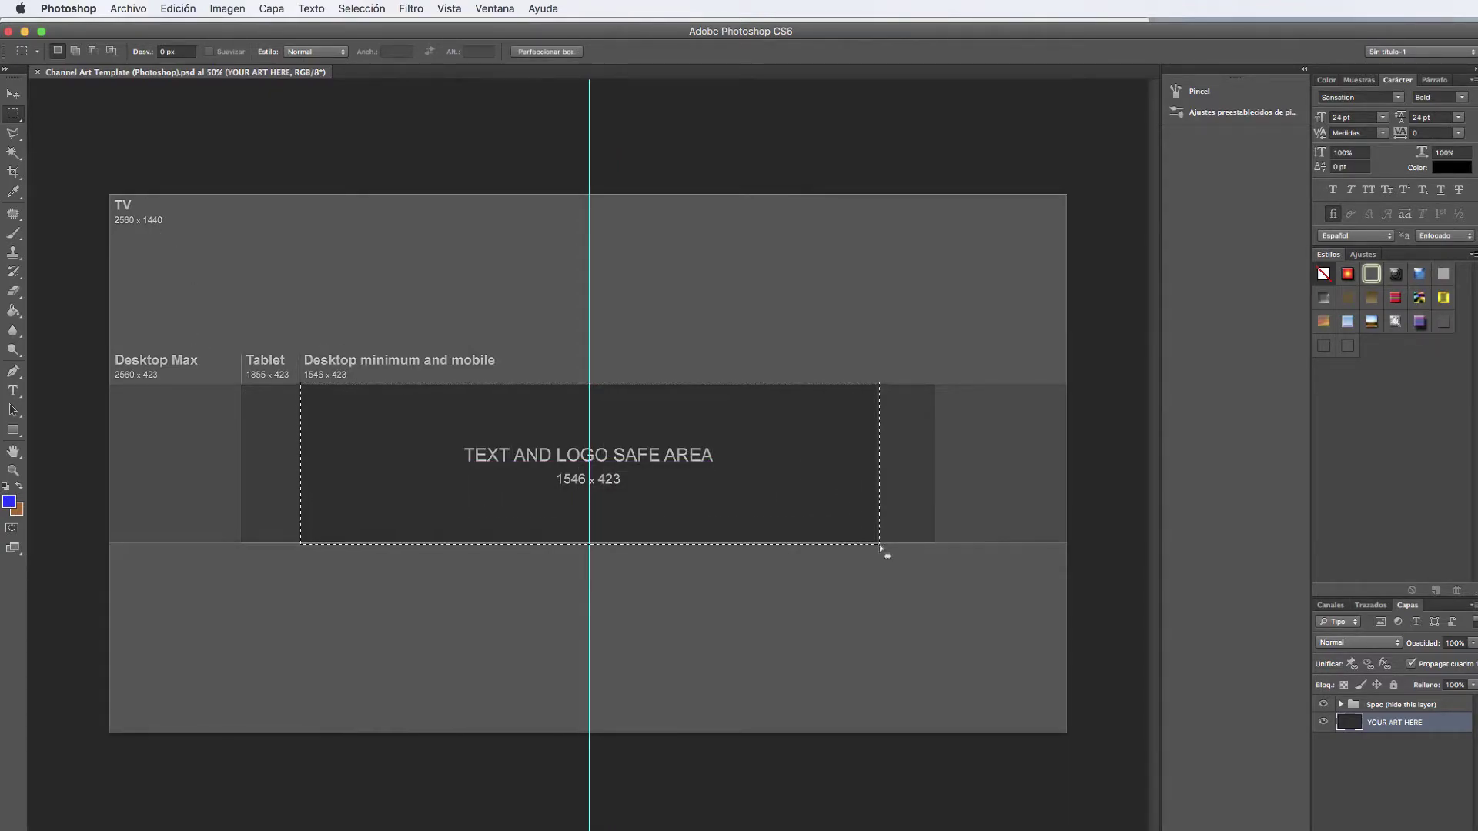
left_click_drag(243, 385, 925, 543)
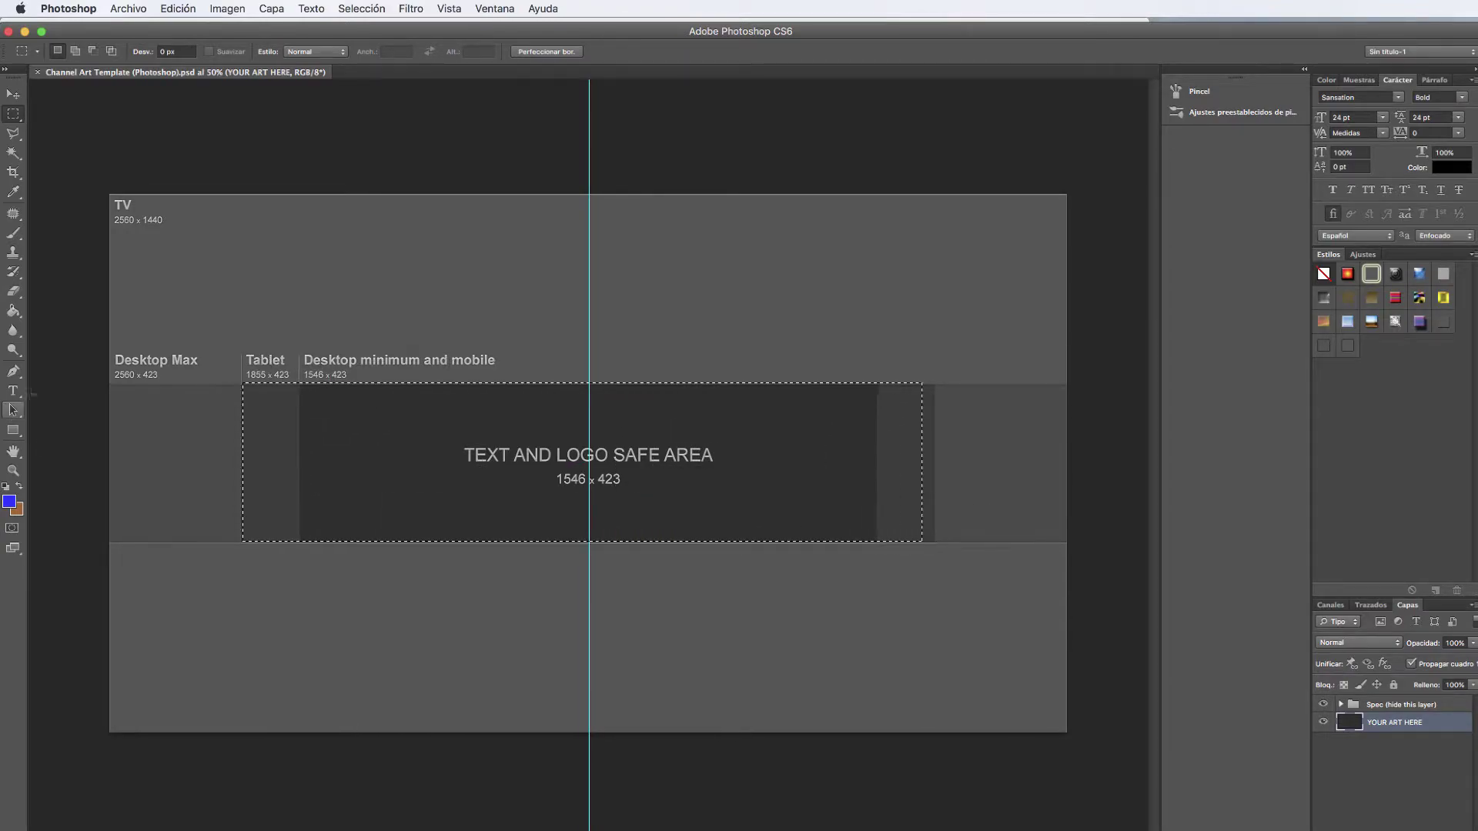
left_click_drag(110, 379, 1113, 560)
left_click(1078, 580)
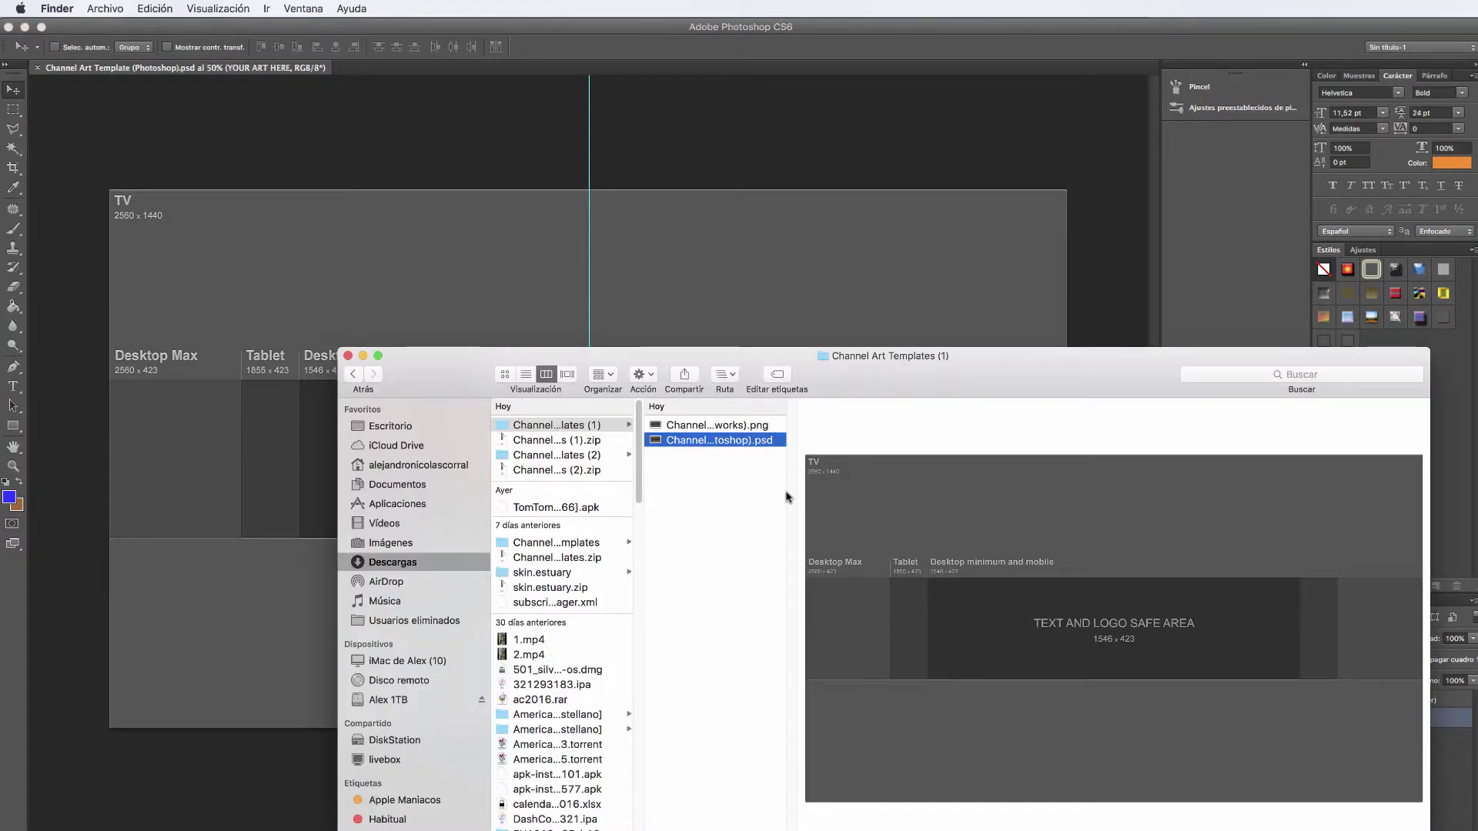
key("super+o")
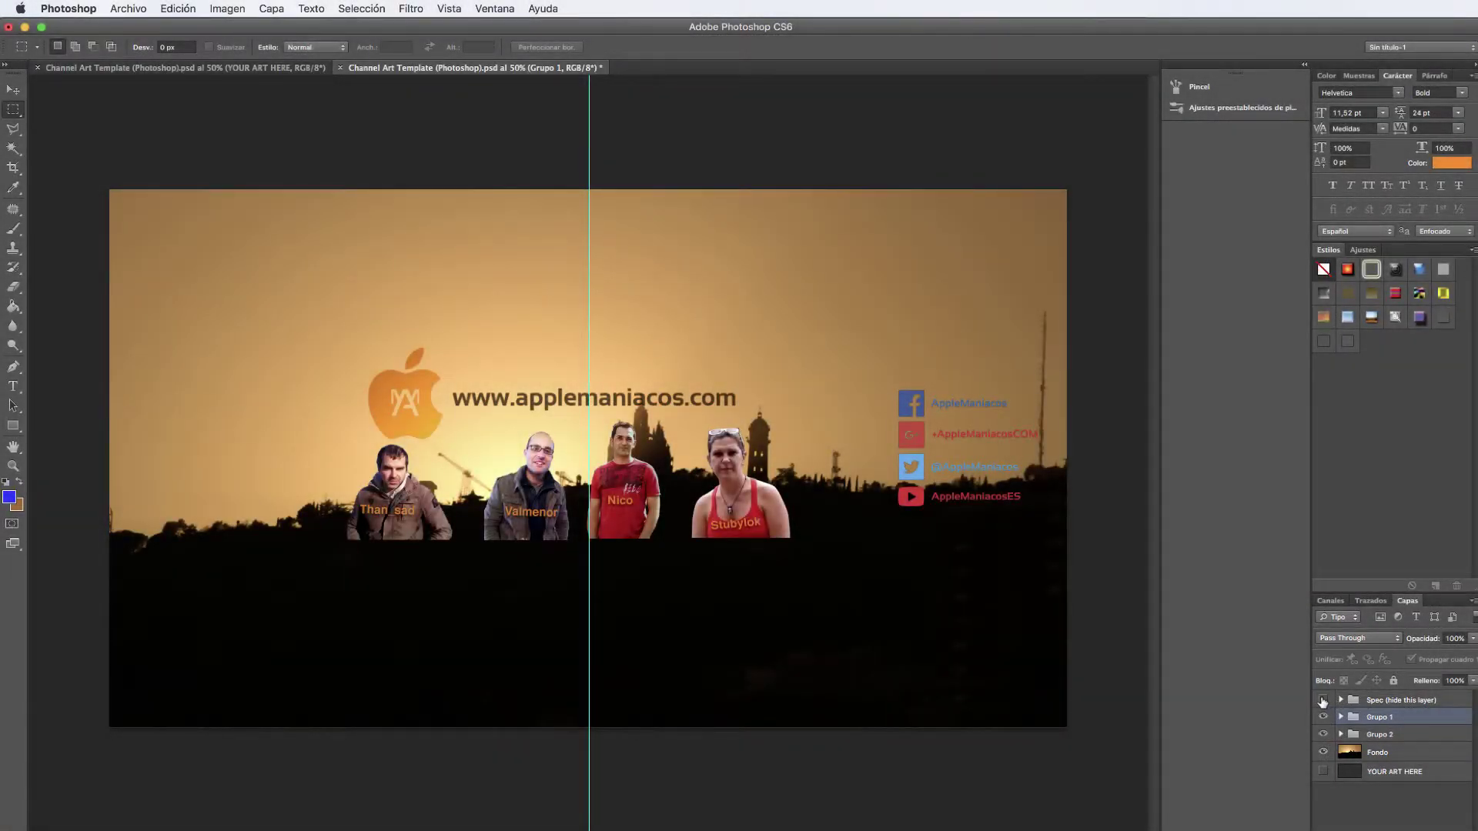
Step: Show and then hide the Spec guide layer on the example banner, then switch to the browser
left_click(1322, 701)
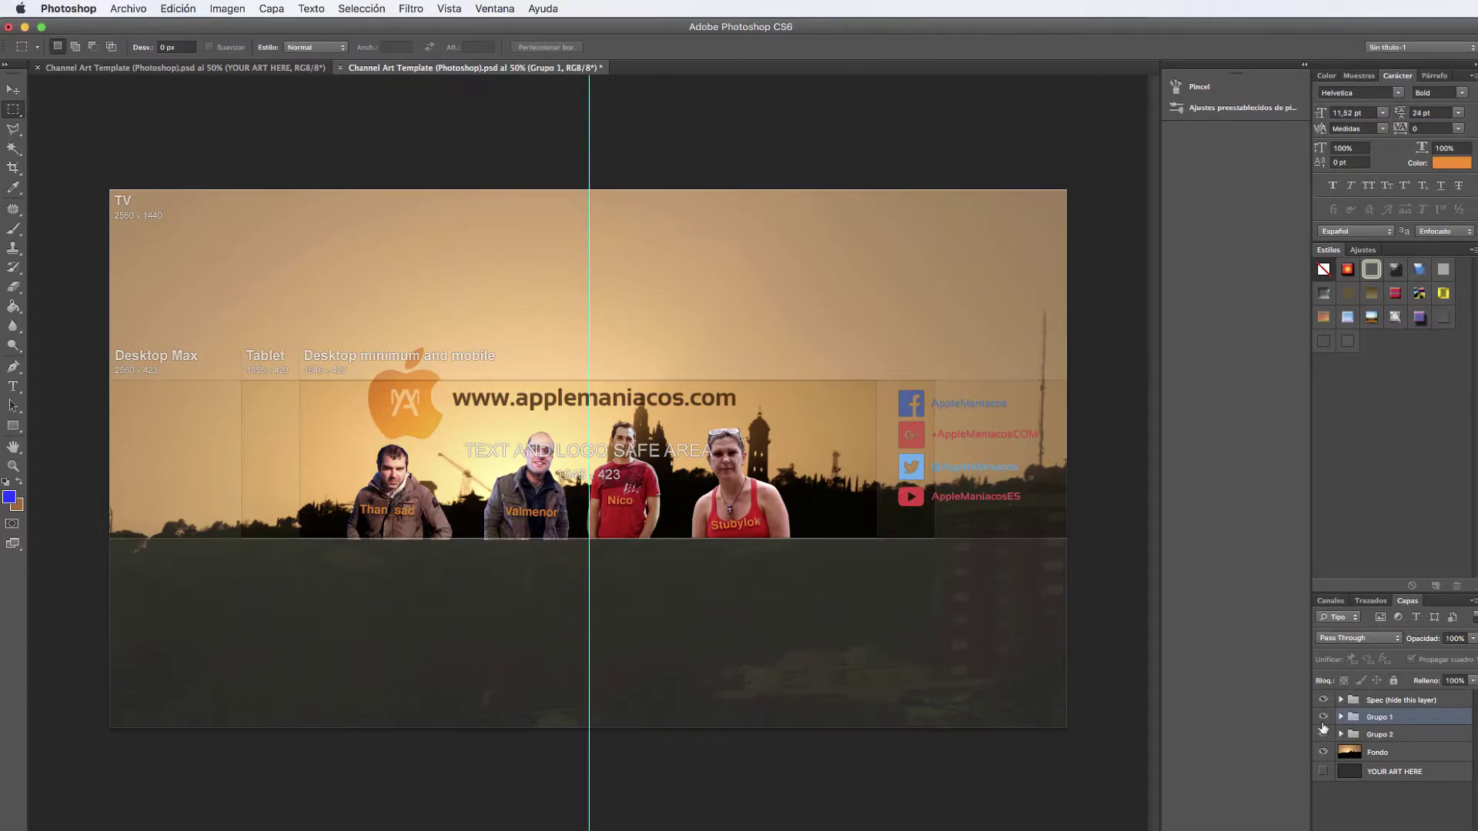
left_click(1324, 700)
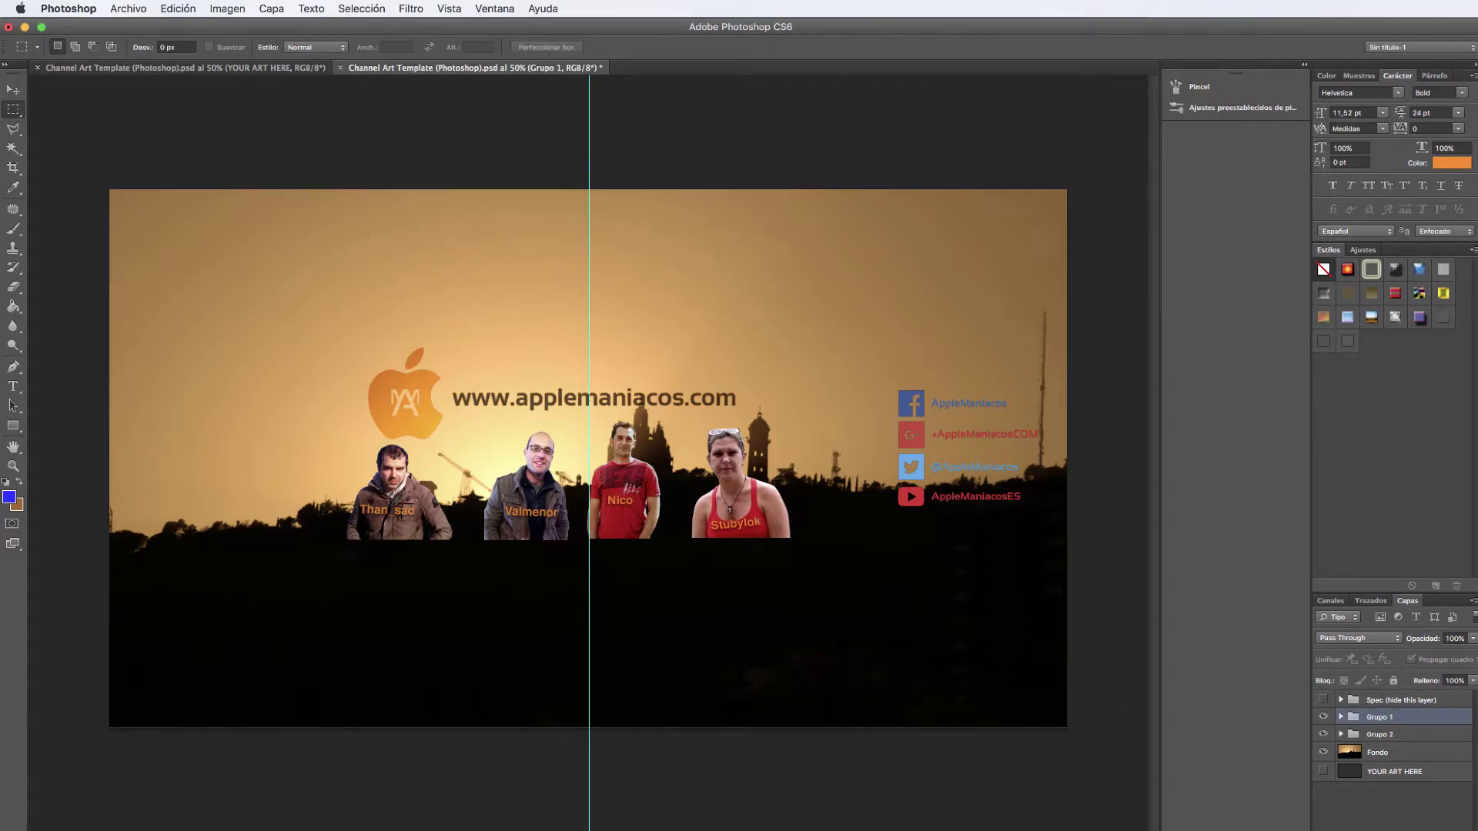
key("super+Tab")
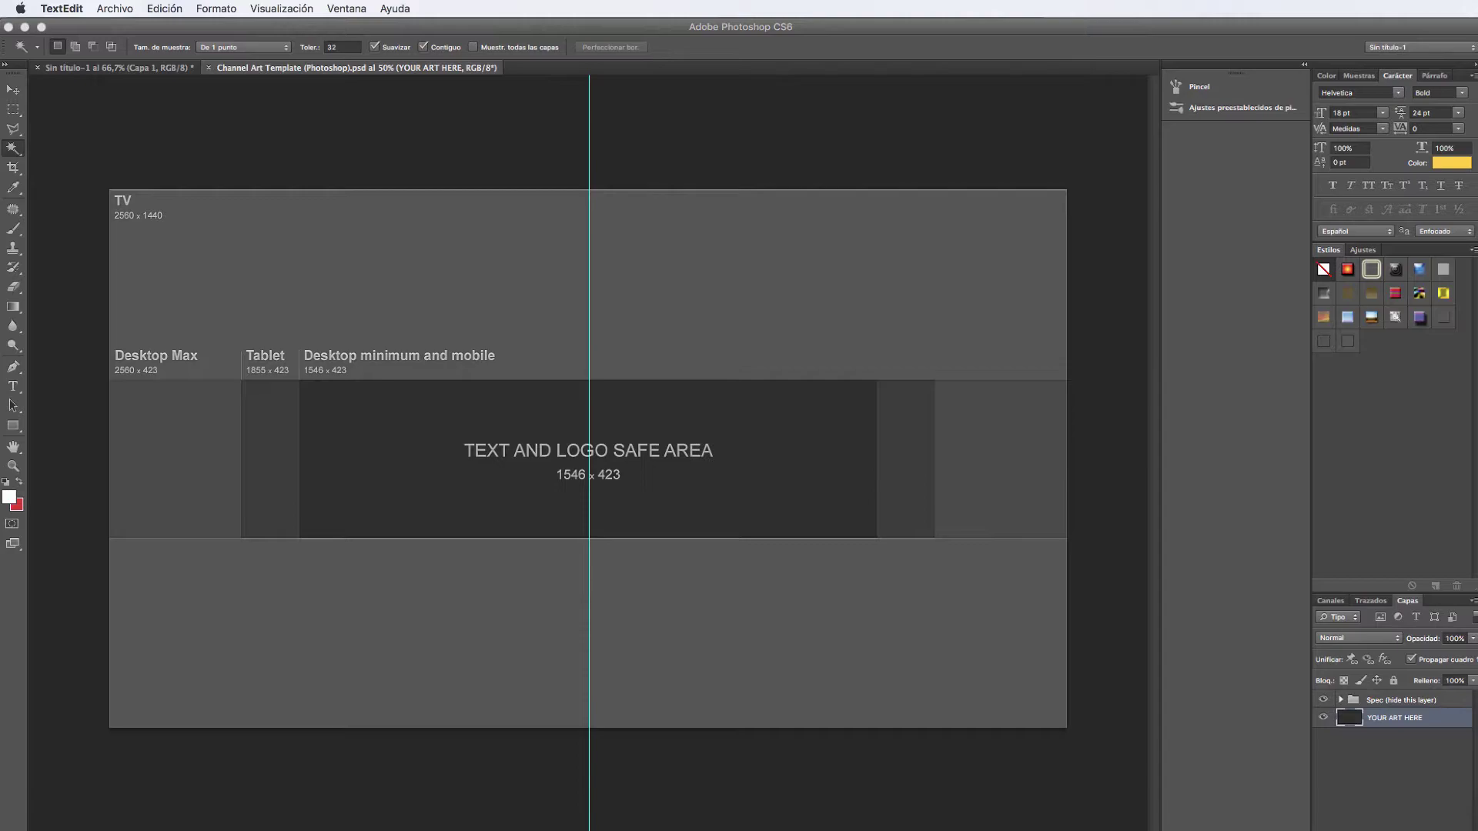
Step: Place the concert photo and Shift-scale it to cover the whole template canvas
left_click(699, 391)
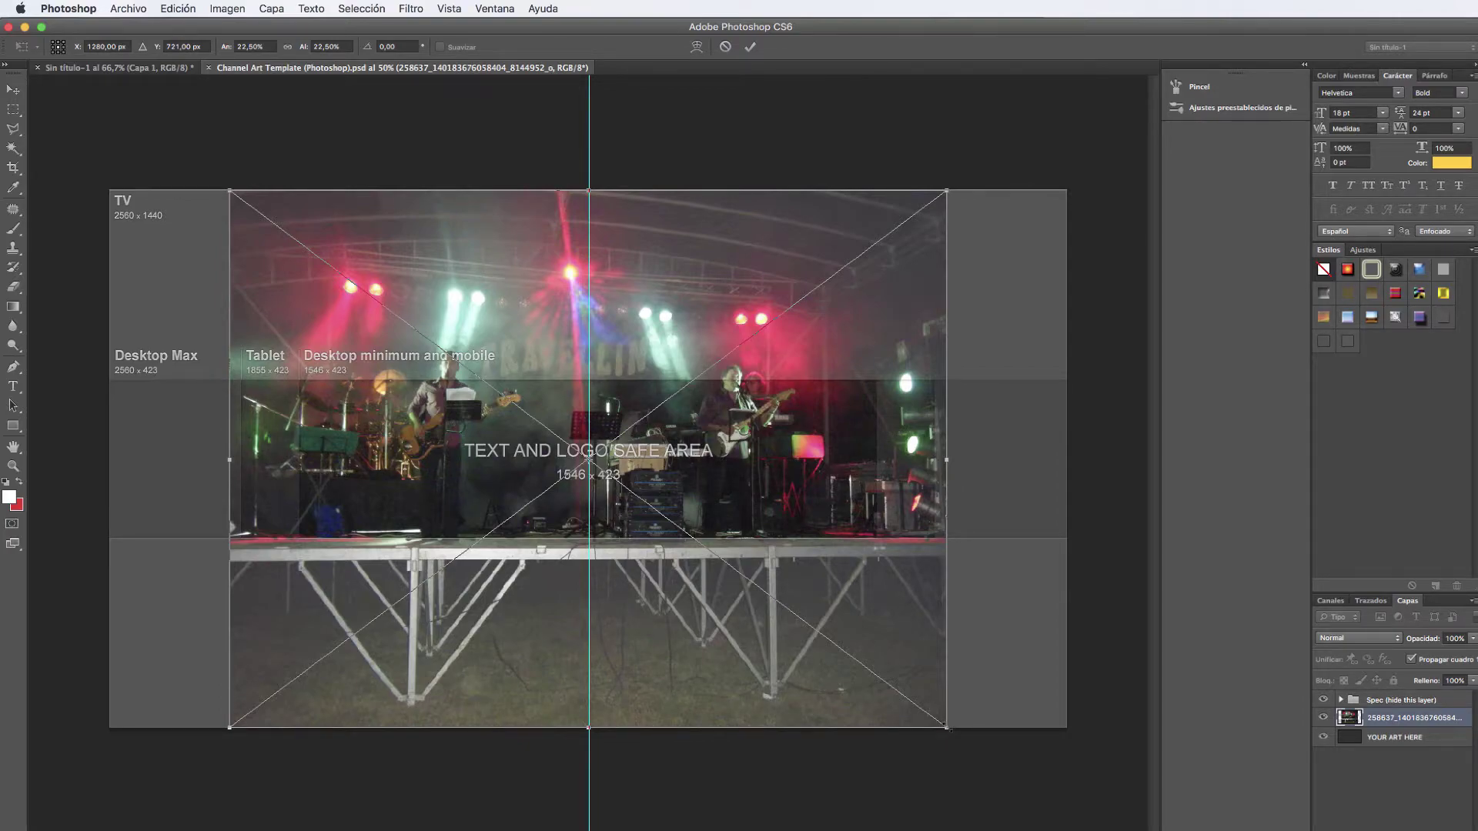
key("shift")
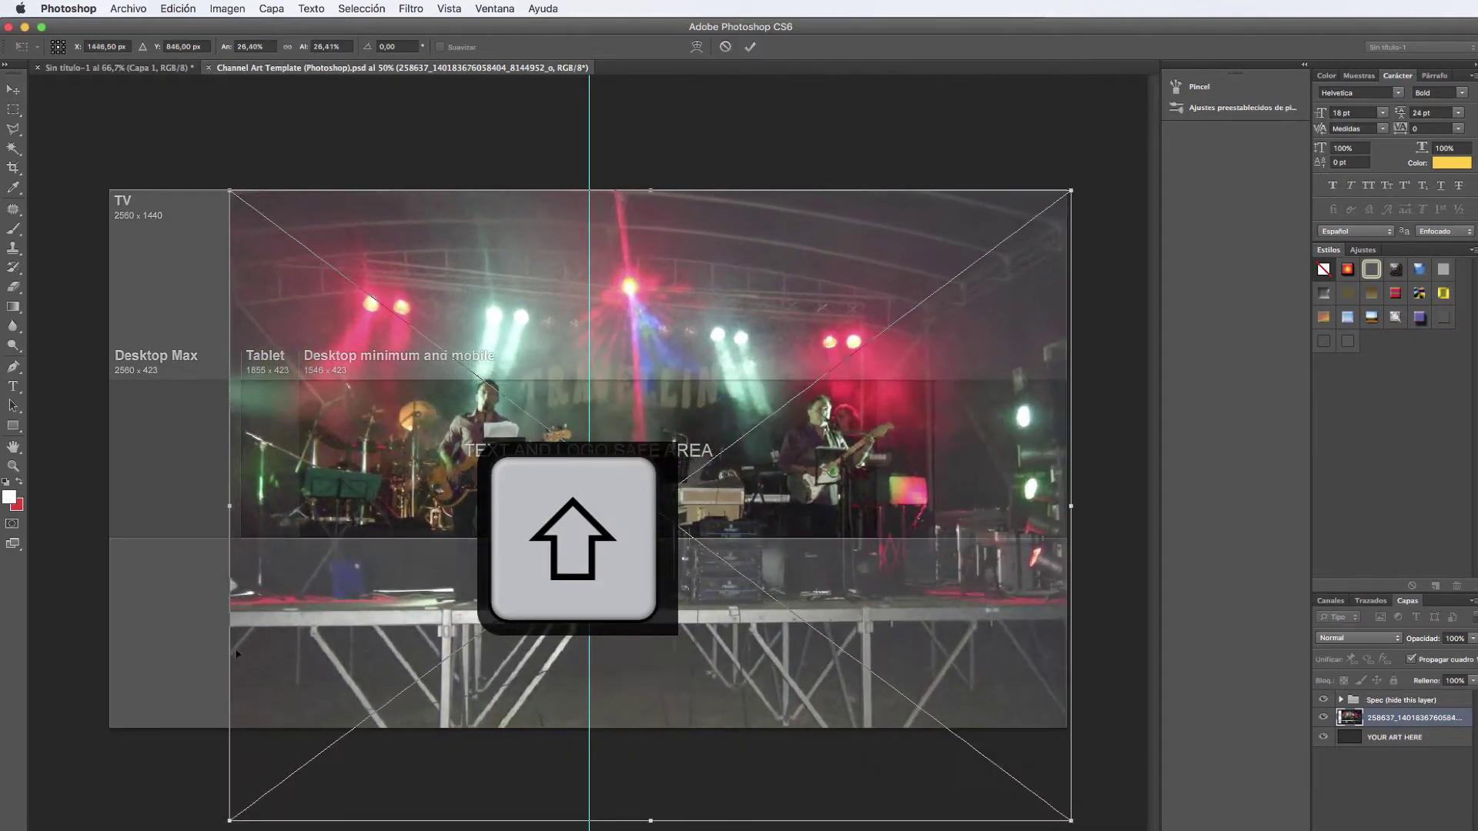
left_click_drag(947, 728, 1071, 830)
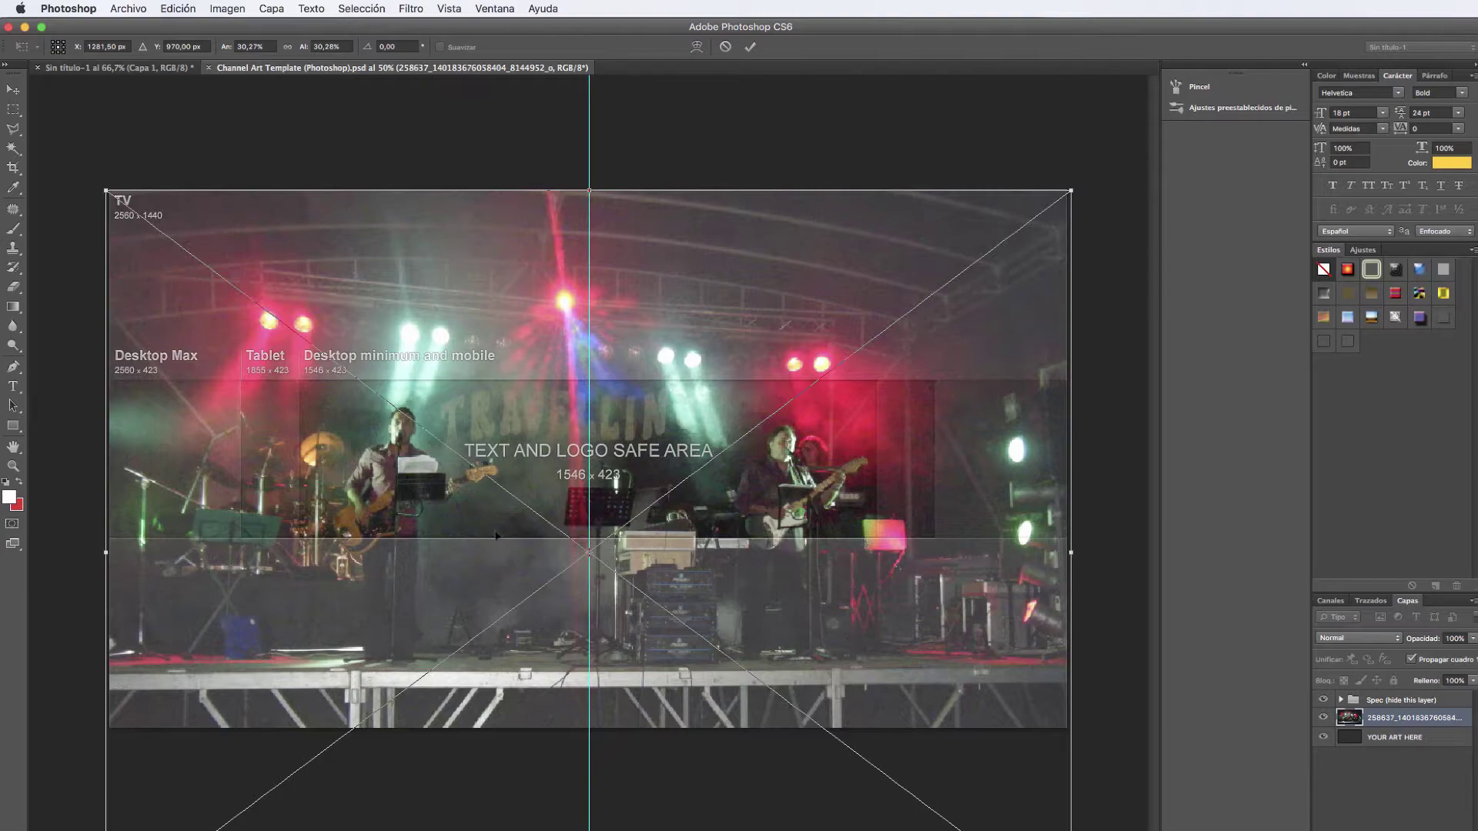
left_click_drag(948, 327, 944, 327)
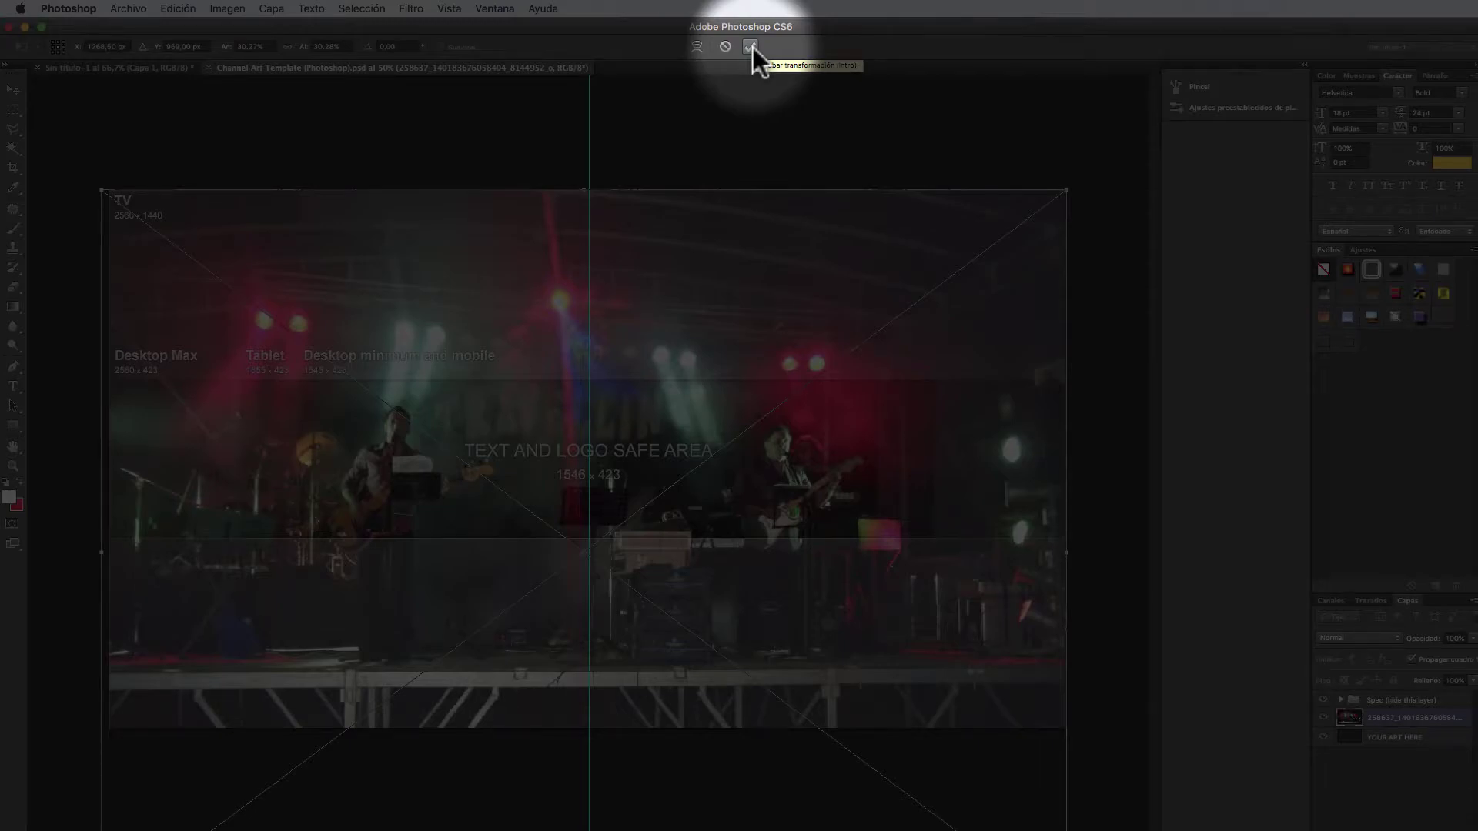
left_click(751, 47)
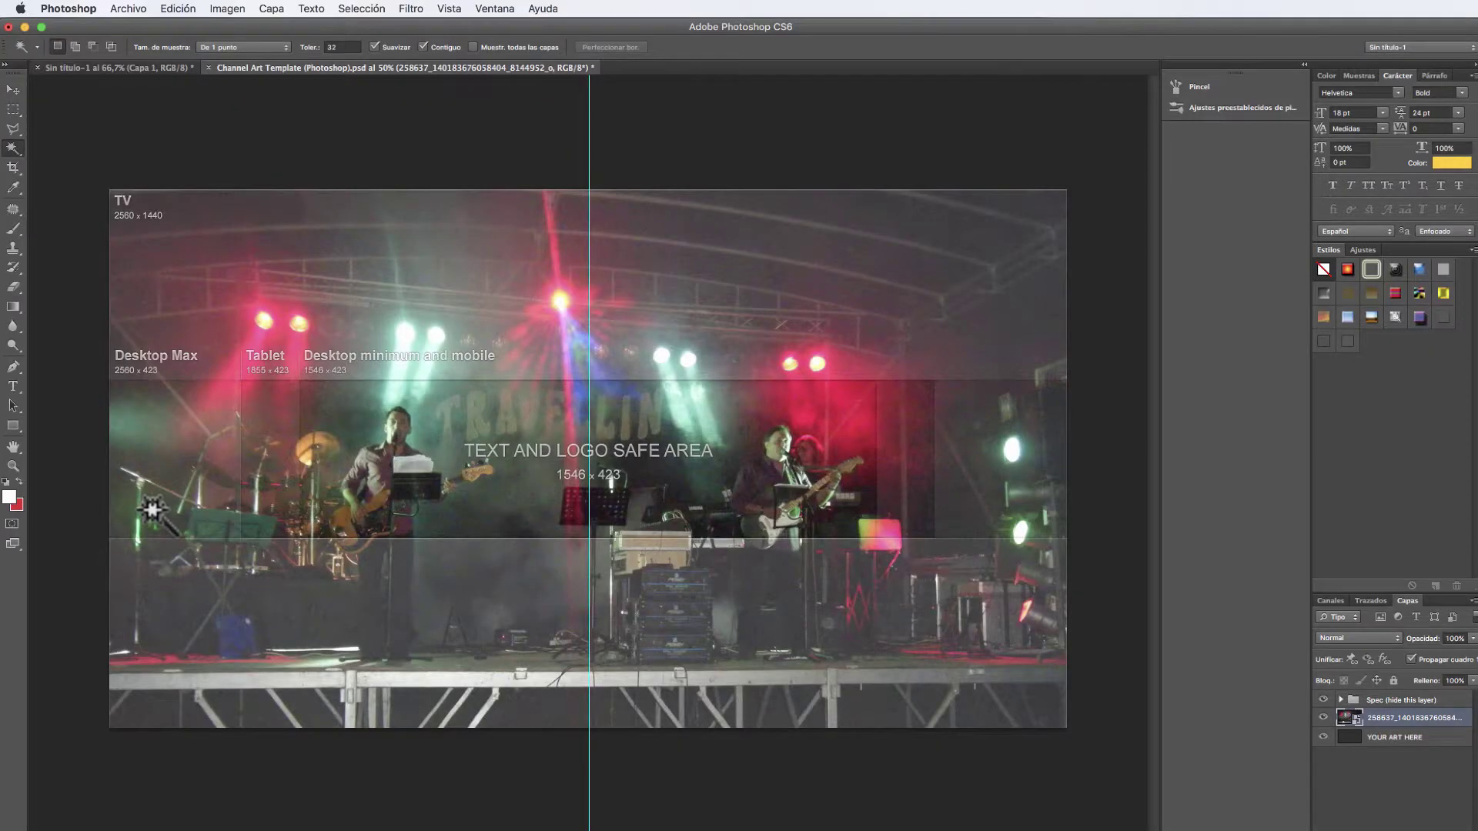
Step: Type 'Grupo Musical' inside the safe area and nudge it lower and right
left_click(14, 387)
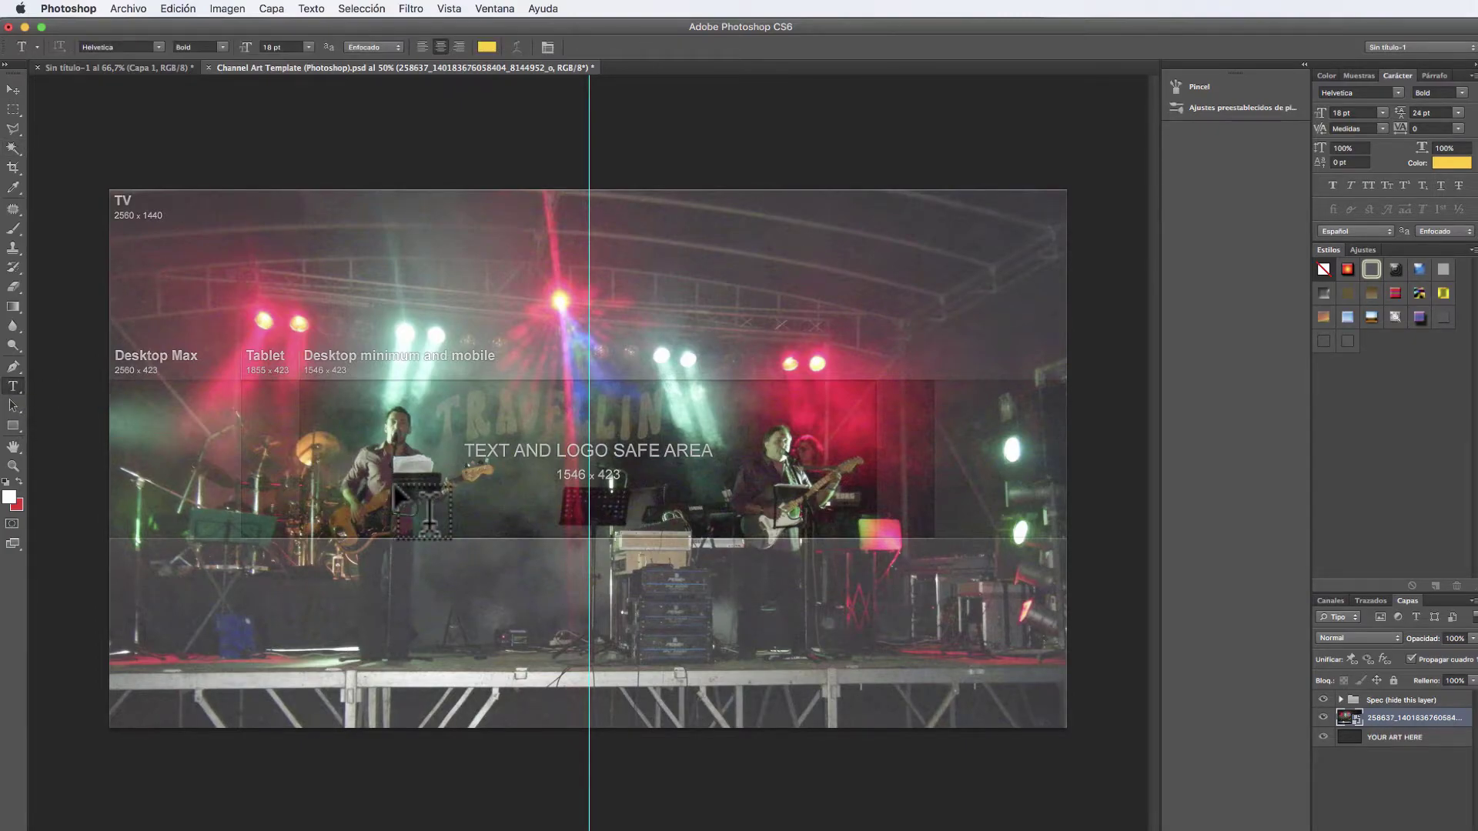
left_click(474, 488)
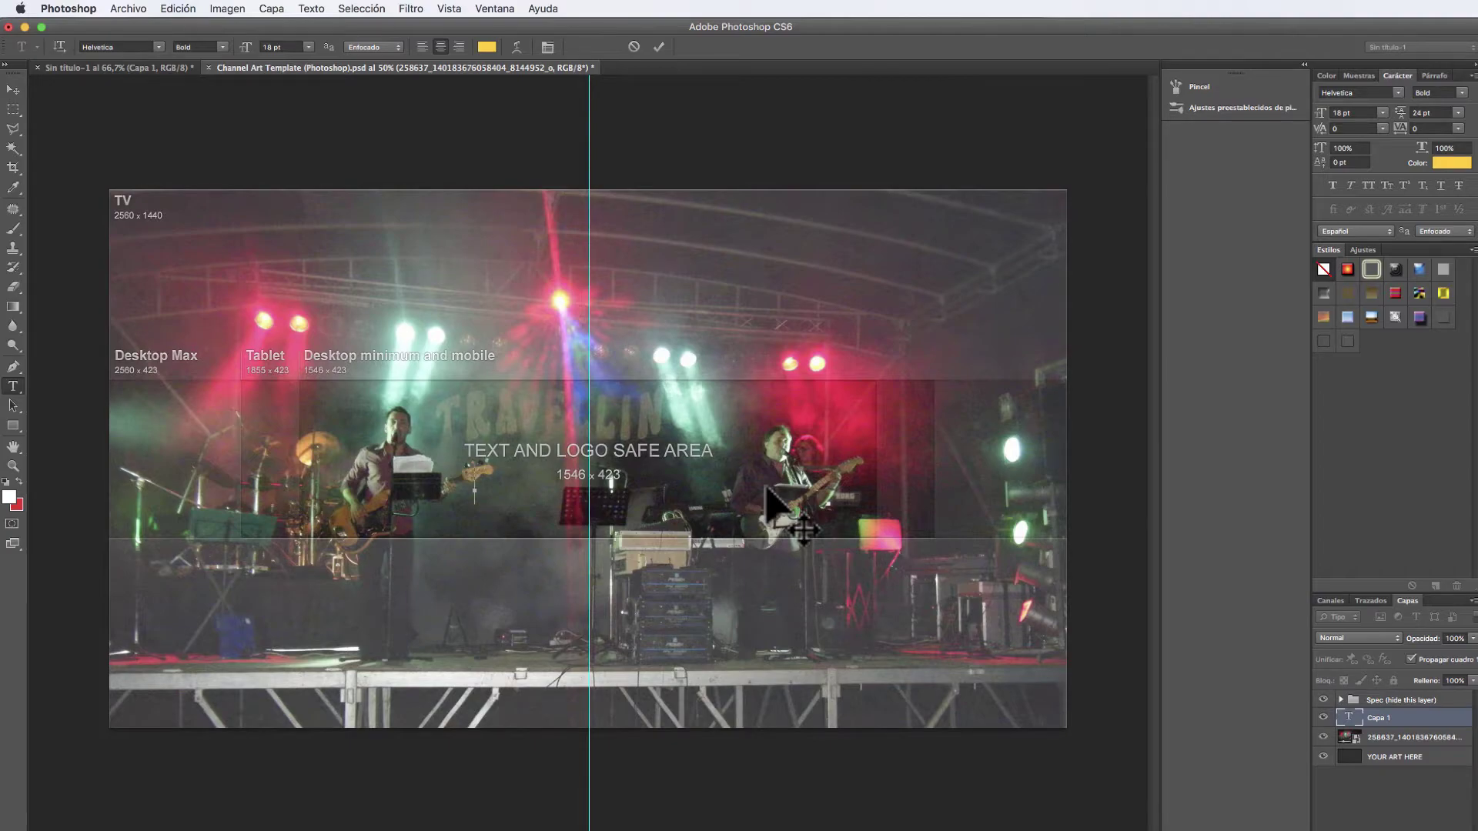
type("Grupo")
type(" Music")
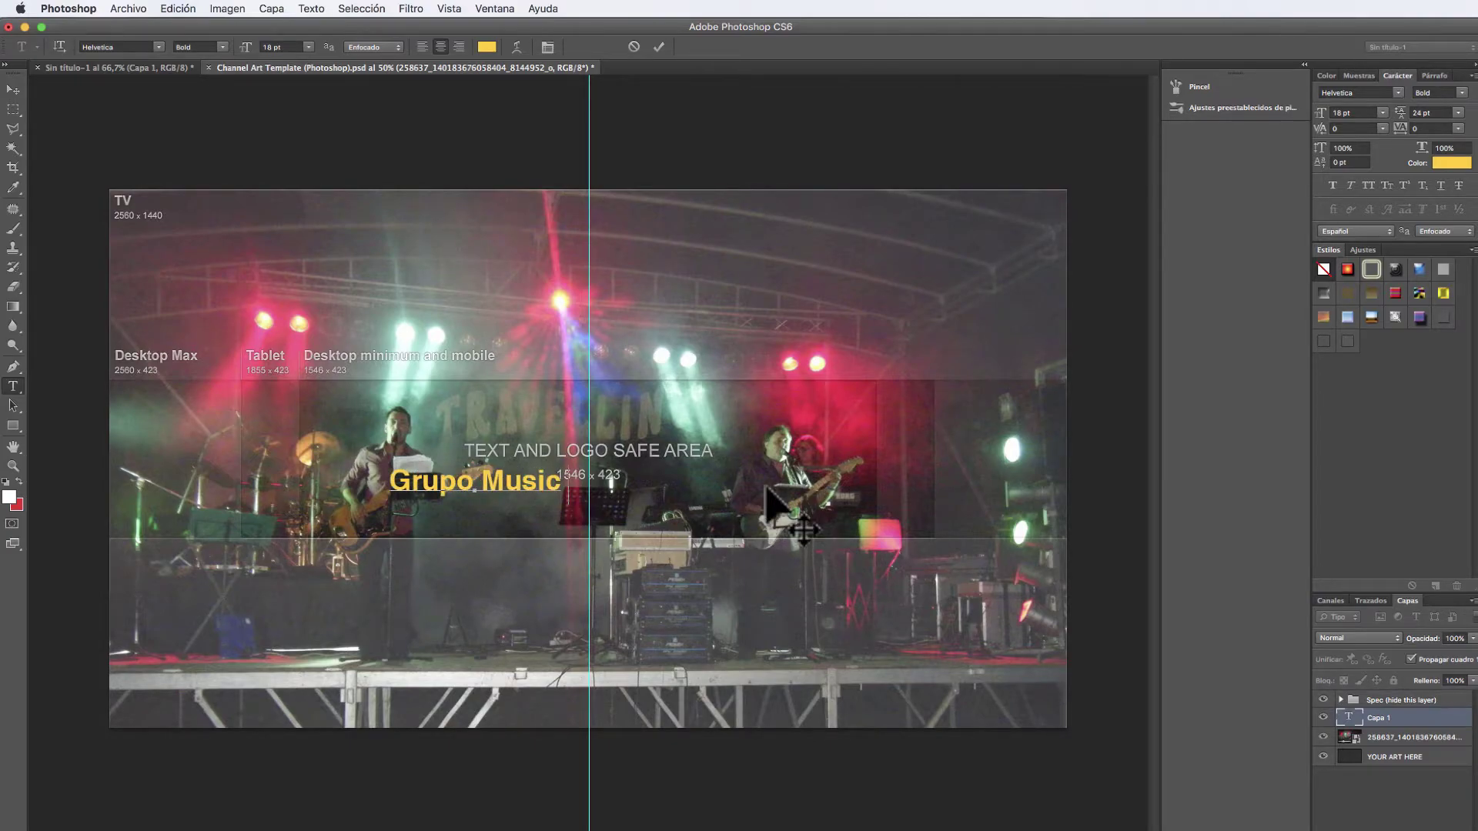
type("al")
left_click_drag(710, 535, 759, 545)
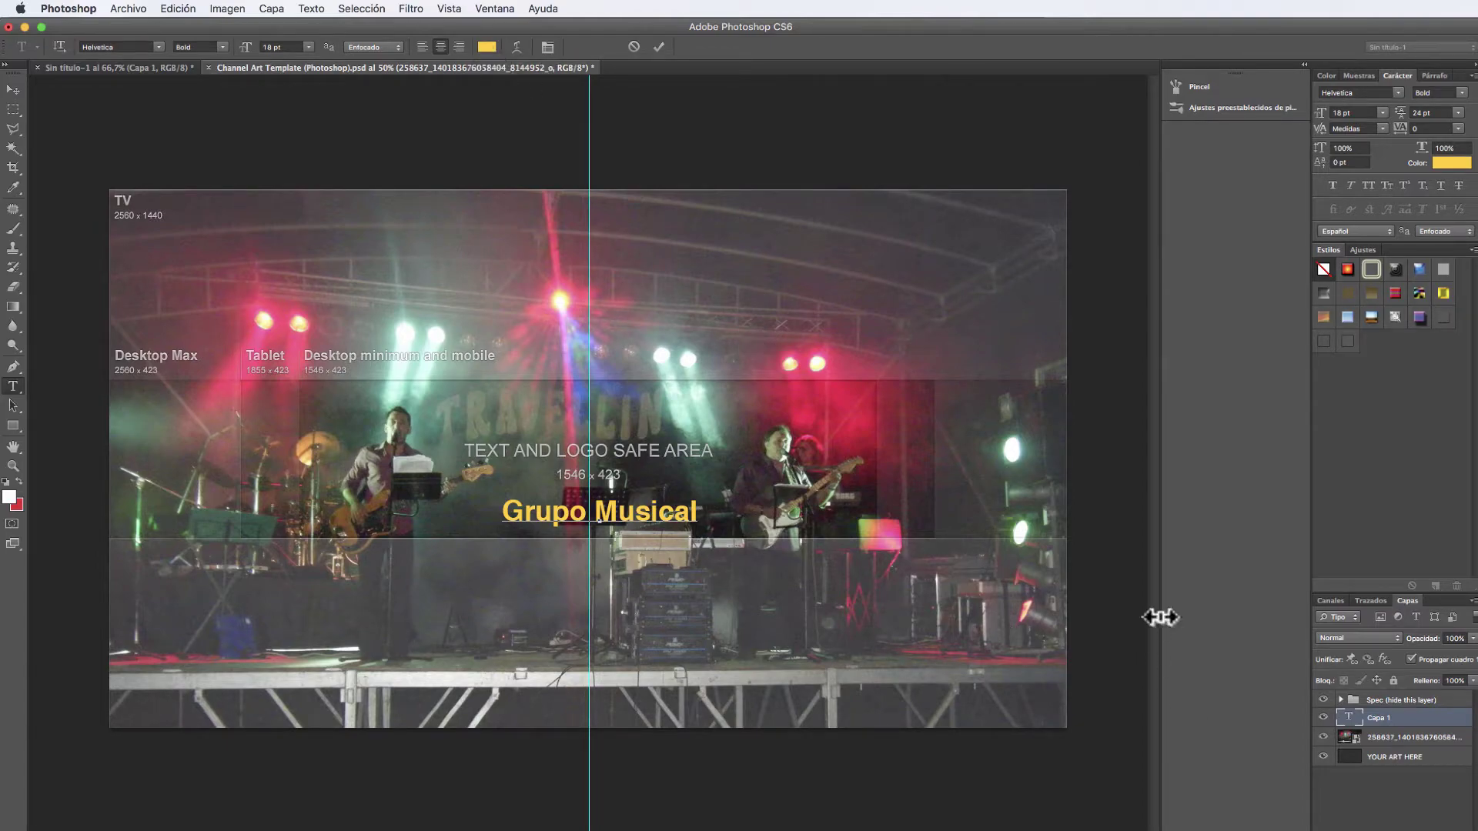
left_click(1348, 715)
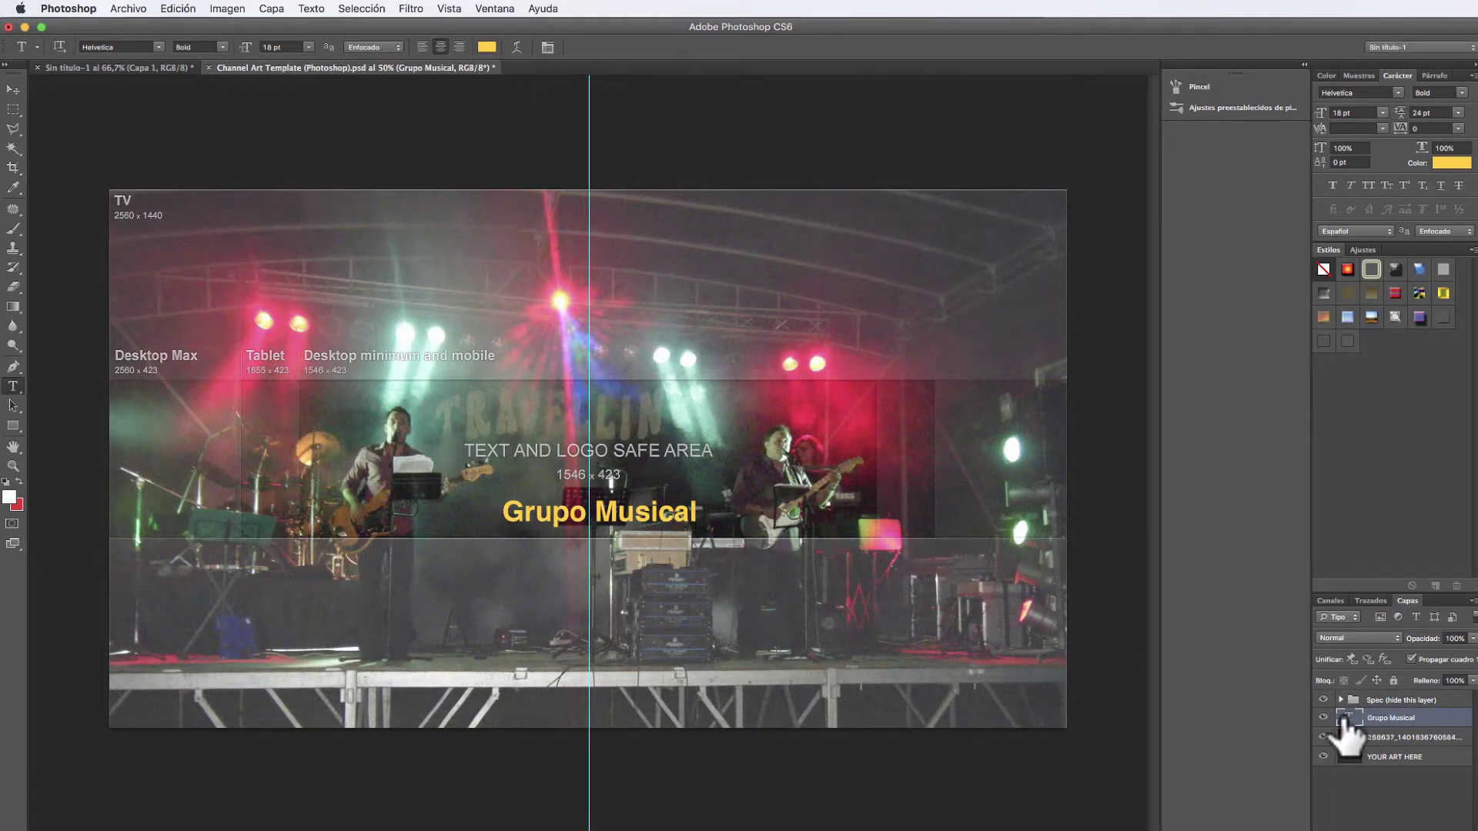
Step: Colour the Grupo Musical text yellow
double_click(1349, 716)
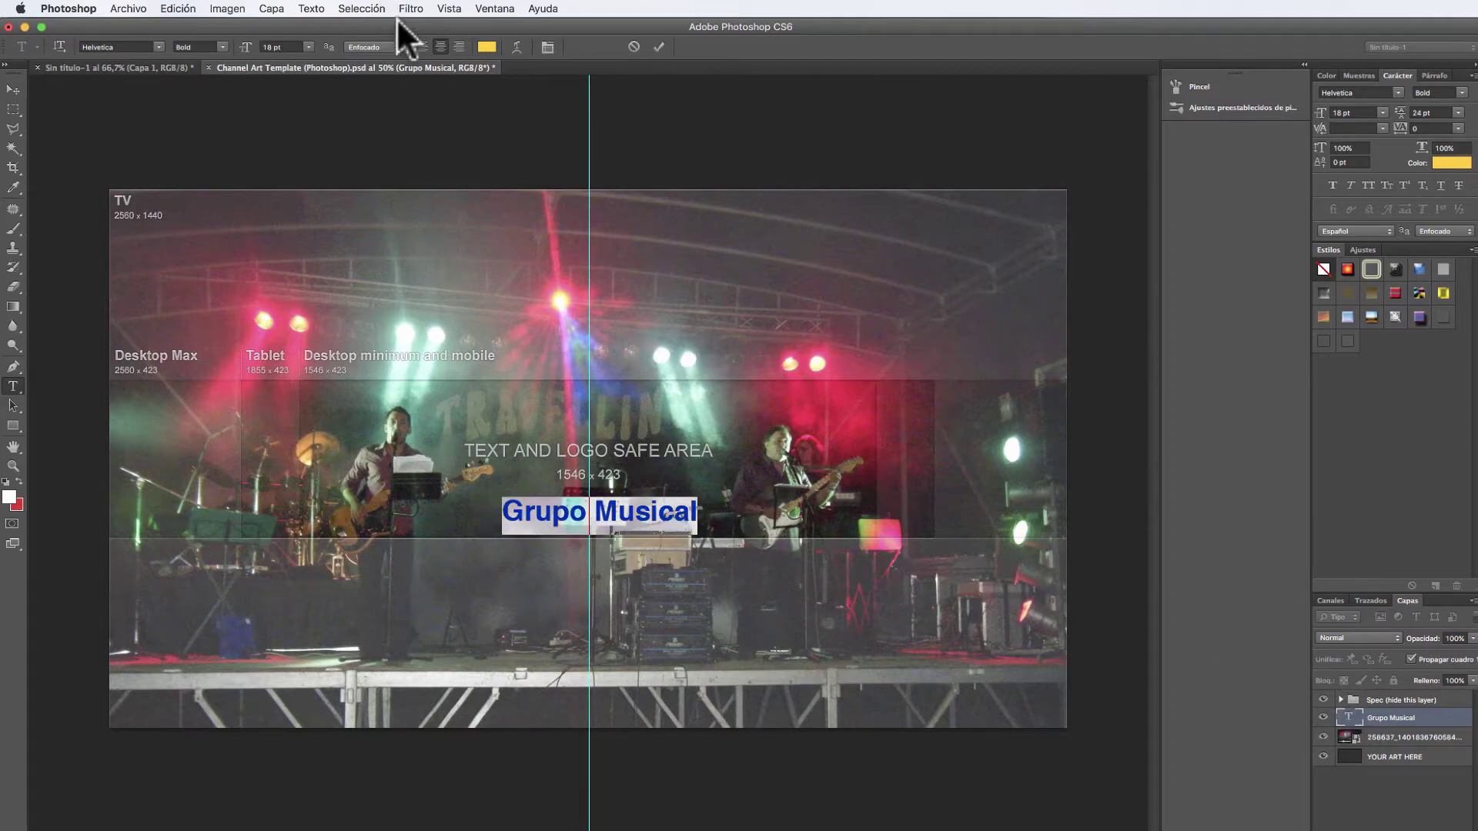
left_click(486, 47)
left_click(1102, 331)
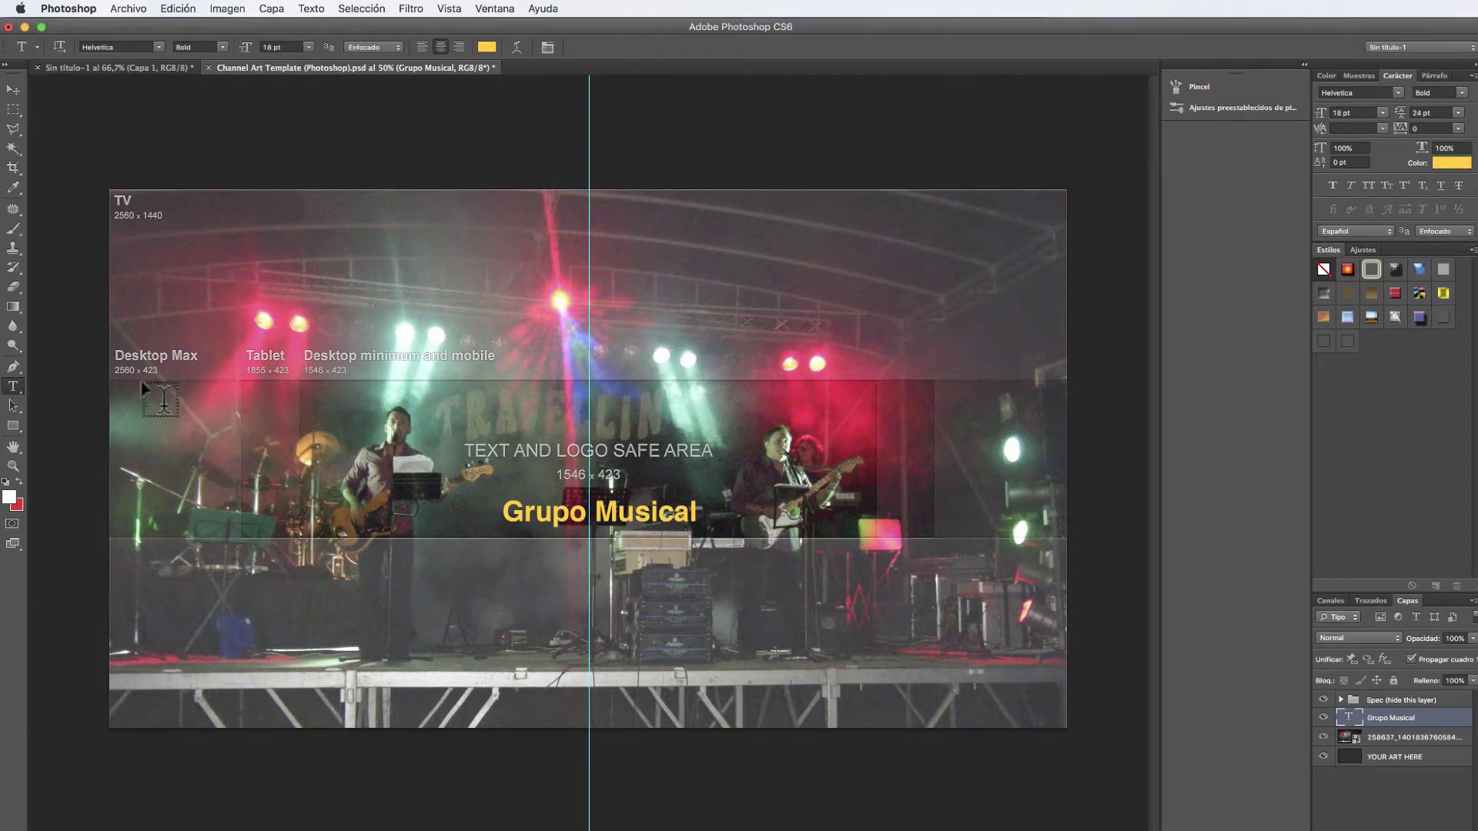
left_click(1354, 740)
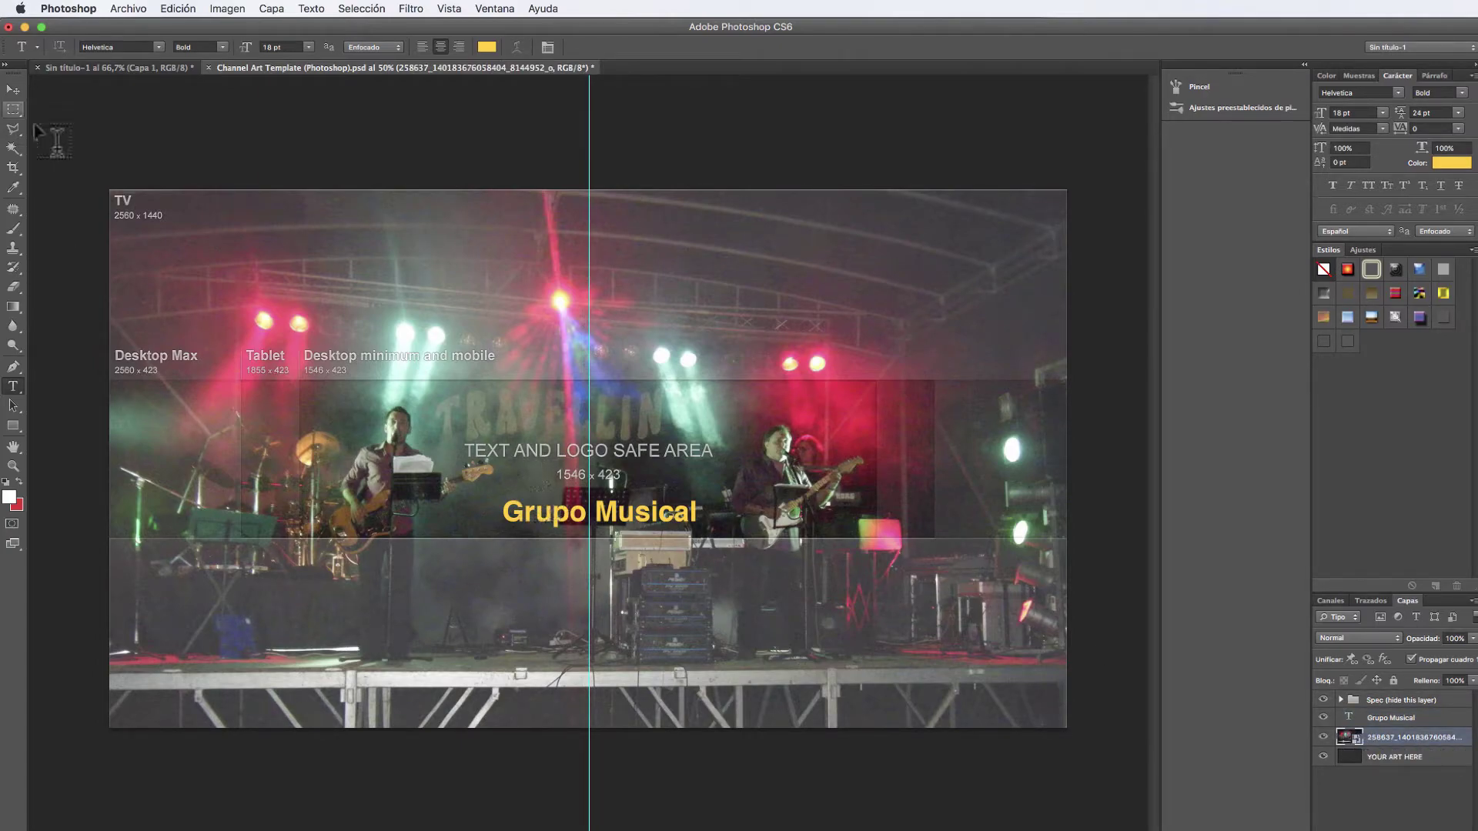
Step: Select everything outside the central band and apply a Gaussian blur of radius 16,2
left_click(13, 109)
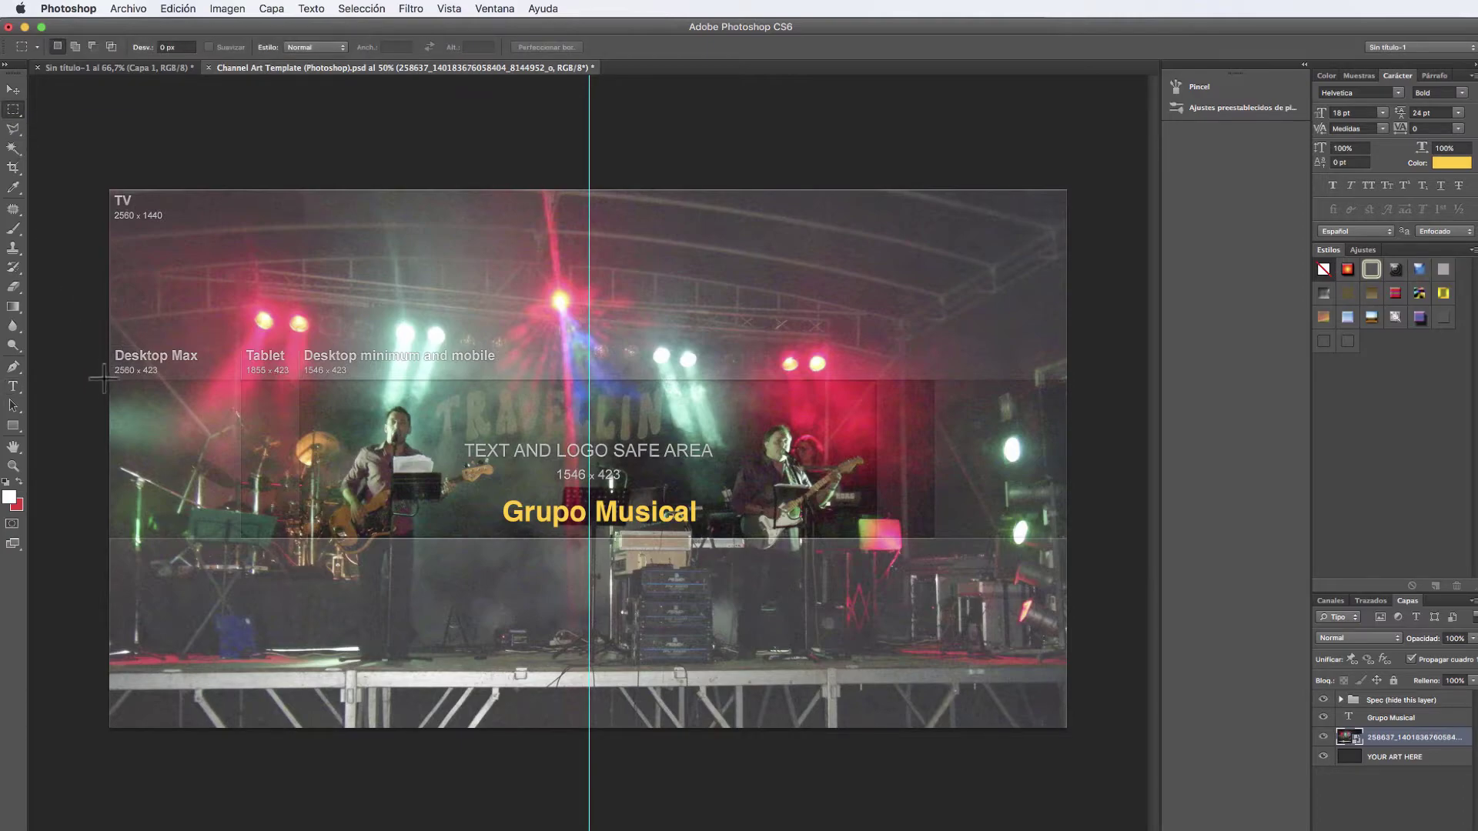
left_click_drag(103, 379, 1069, 539)
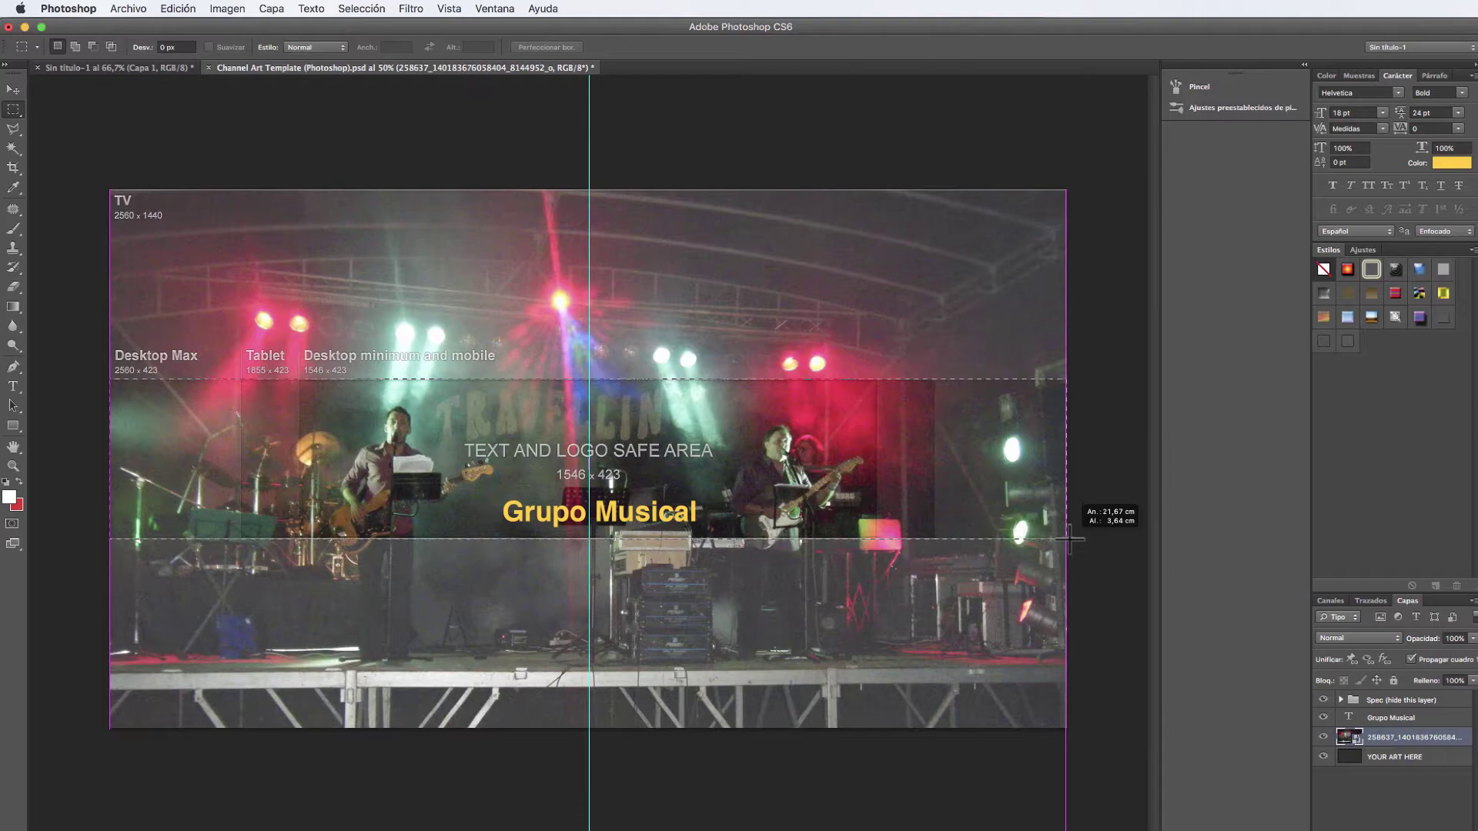
left_click_drag(1068, 539, 1068, 539)
right_click(623, 596)
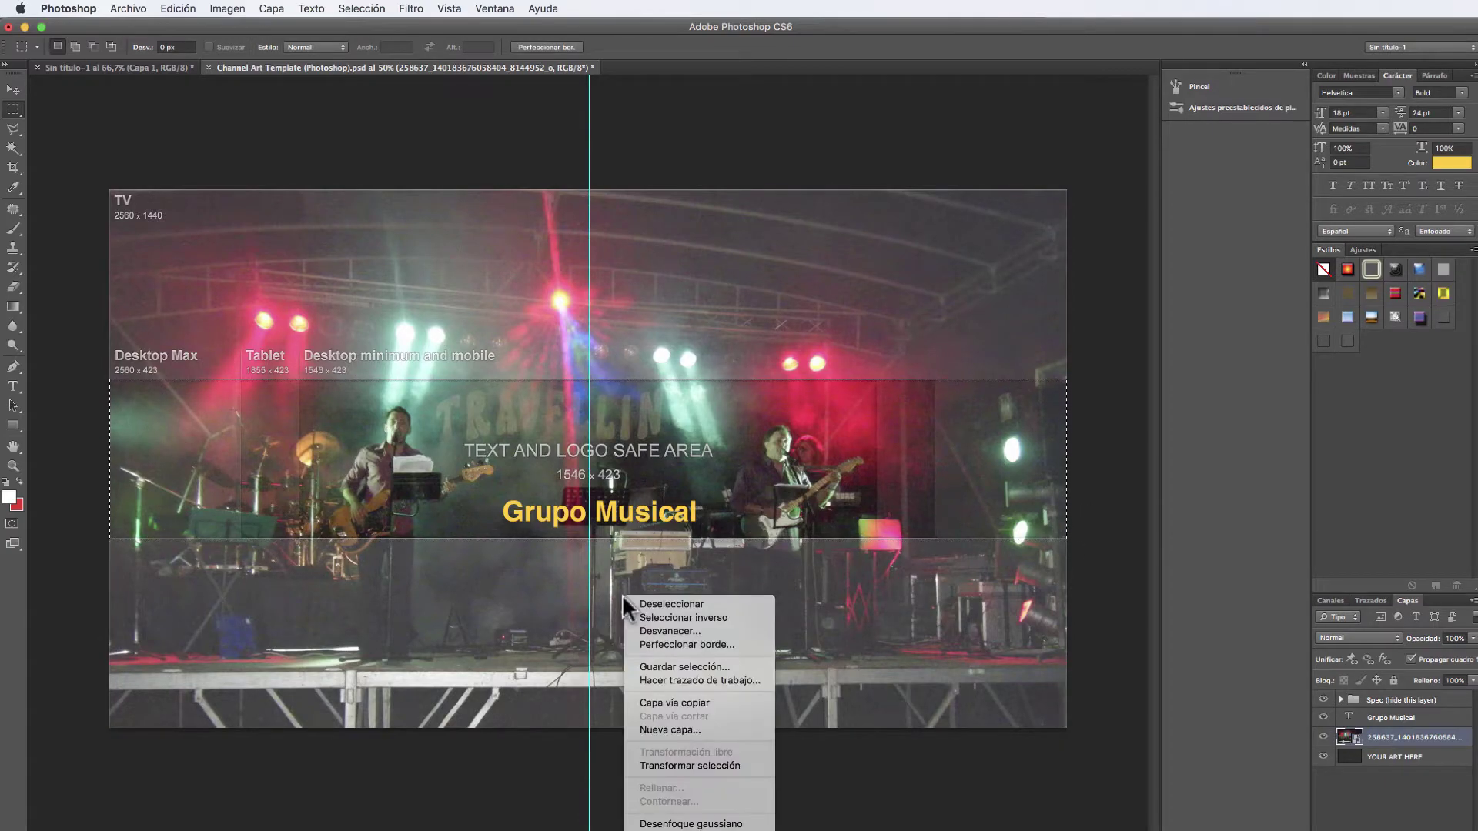
left_click(685, 616)
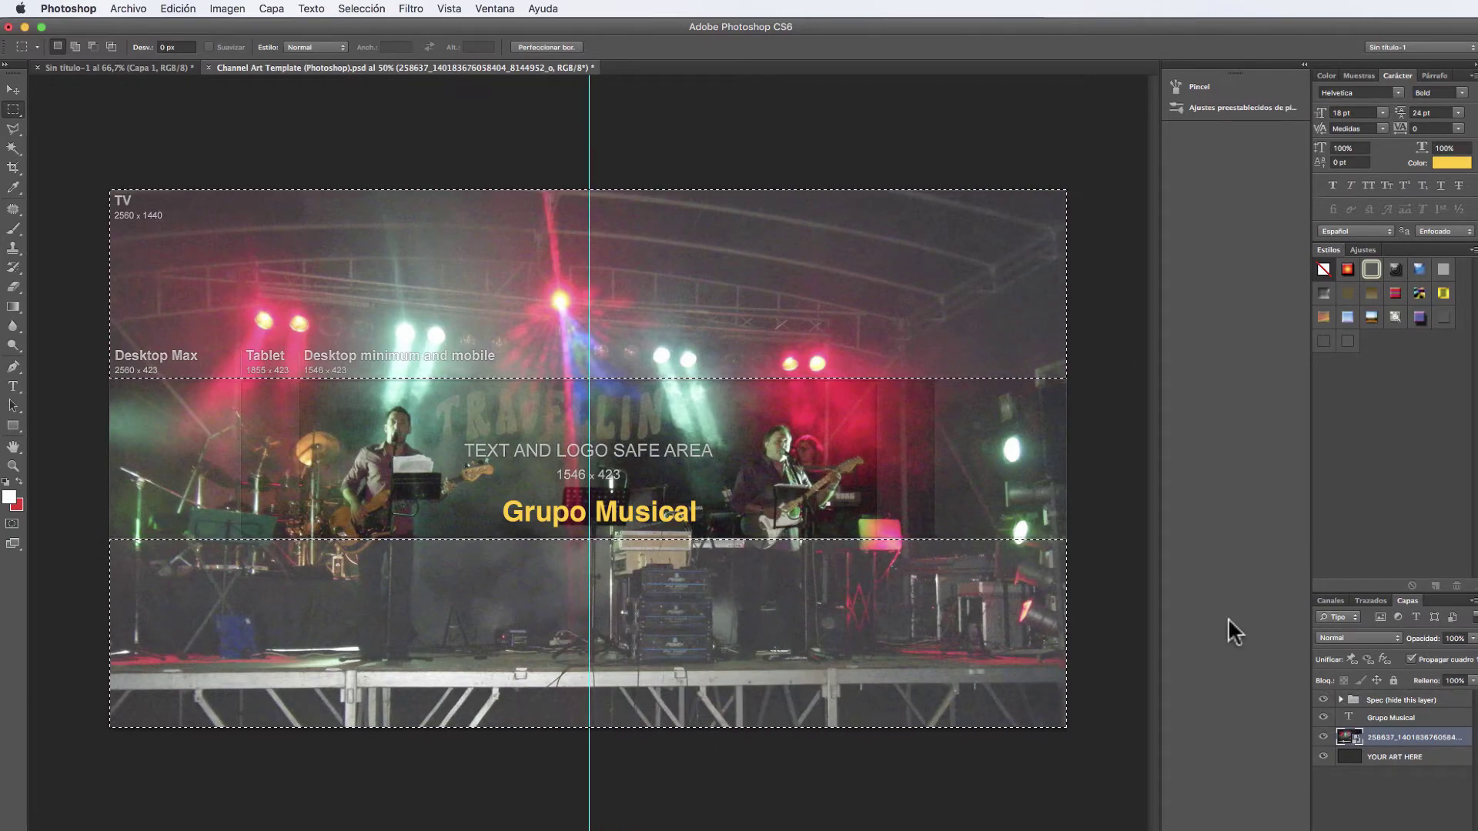
left_click(426, 10)
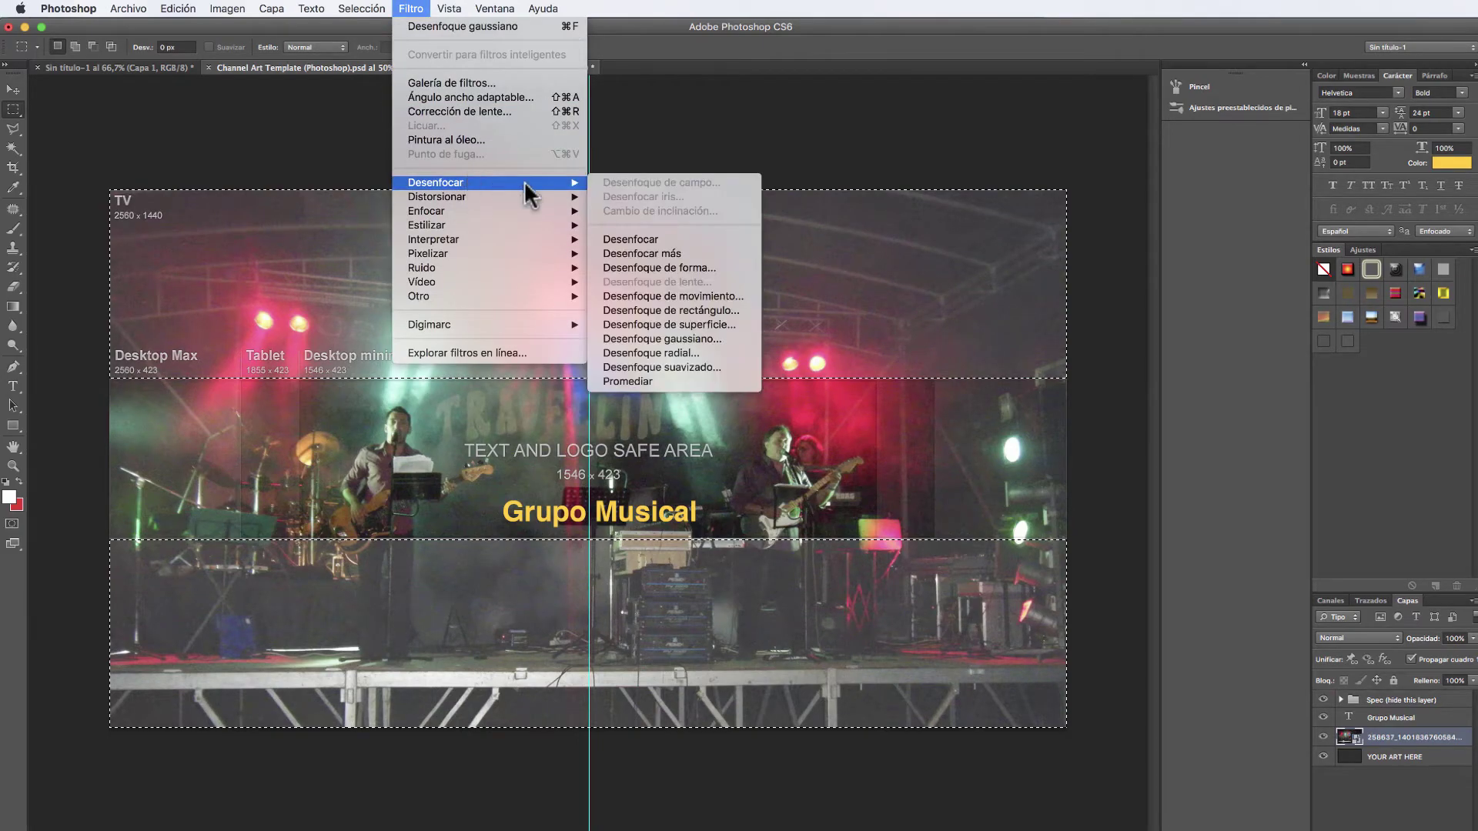
mouse_move(436, 183)
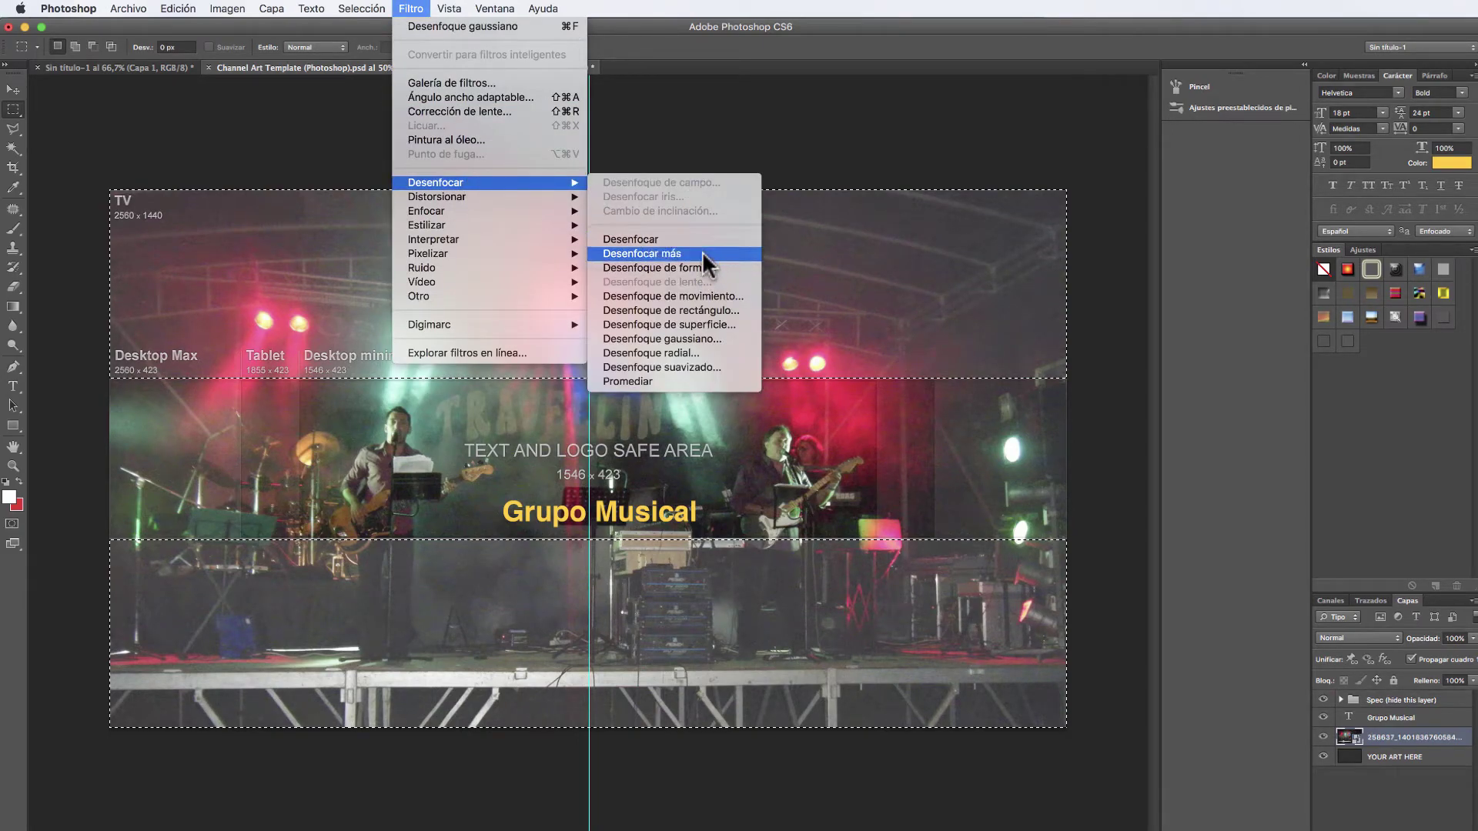
left_click(728, 340)
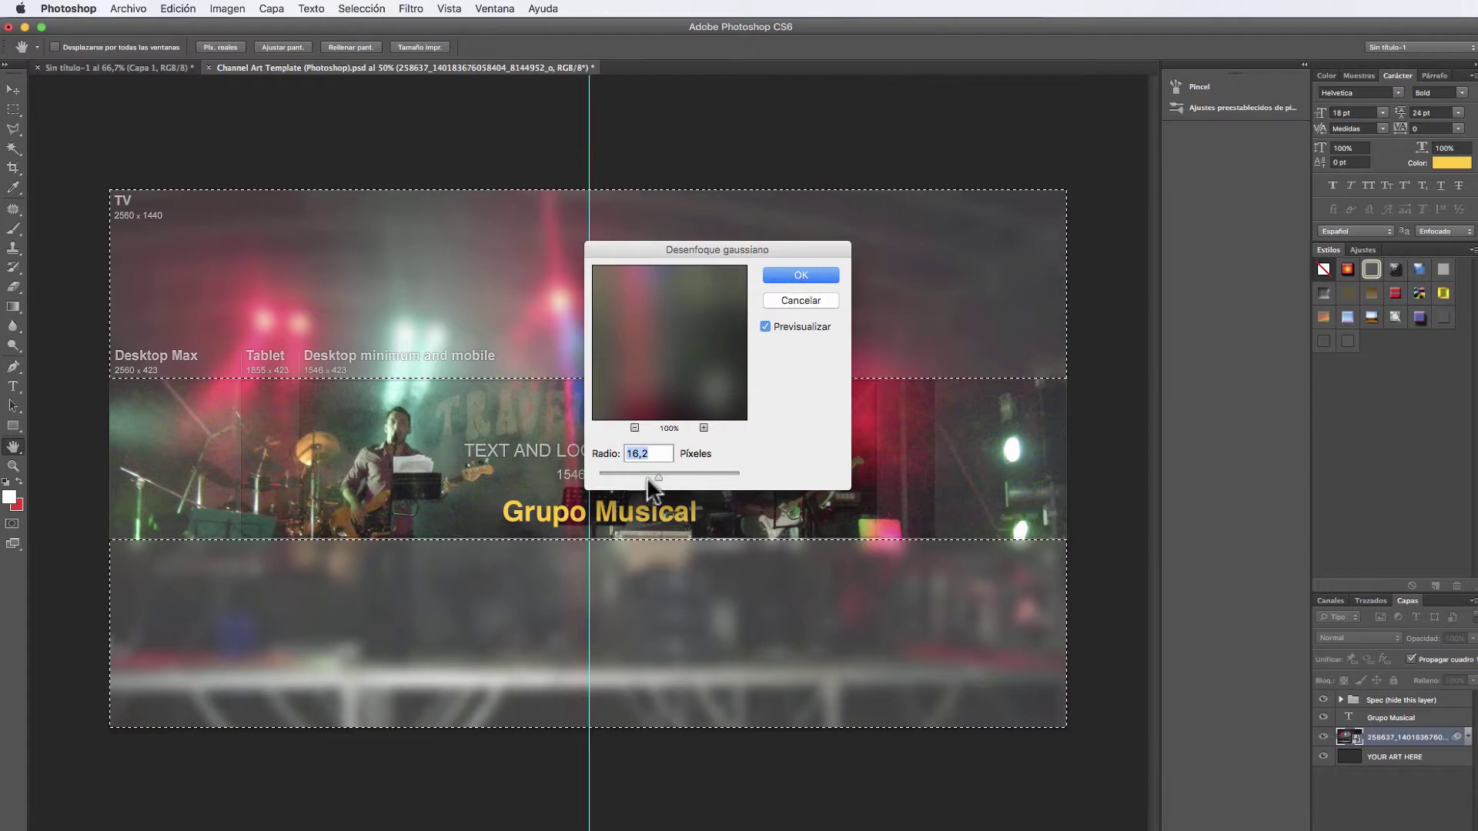
left_click(801, 276)
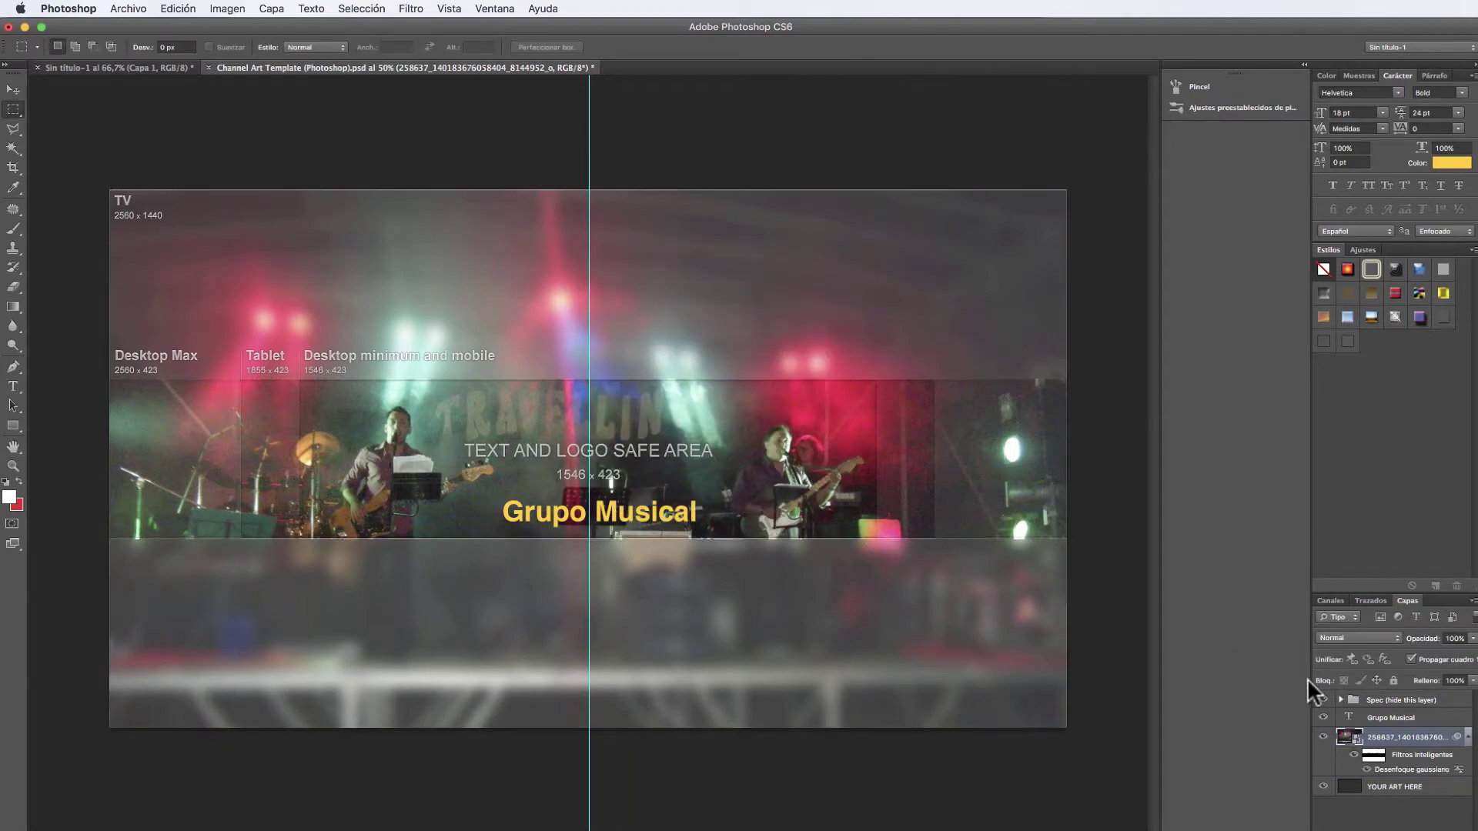
Step: Hide the Spec overlay and set the blur filter's blending opacity to 82%
double_click(1458, 770)
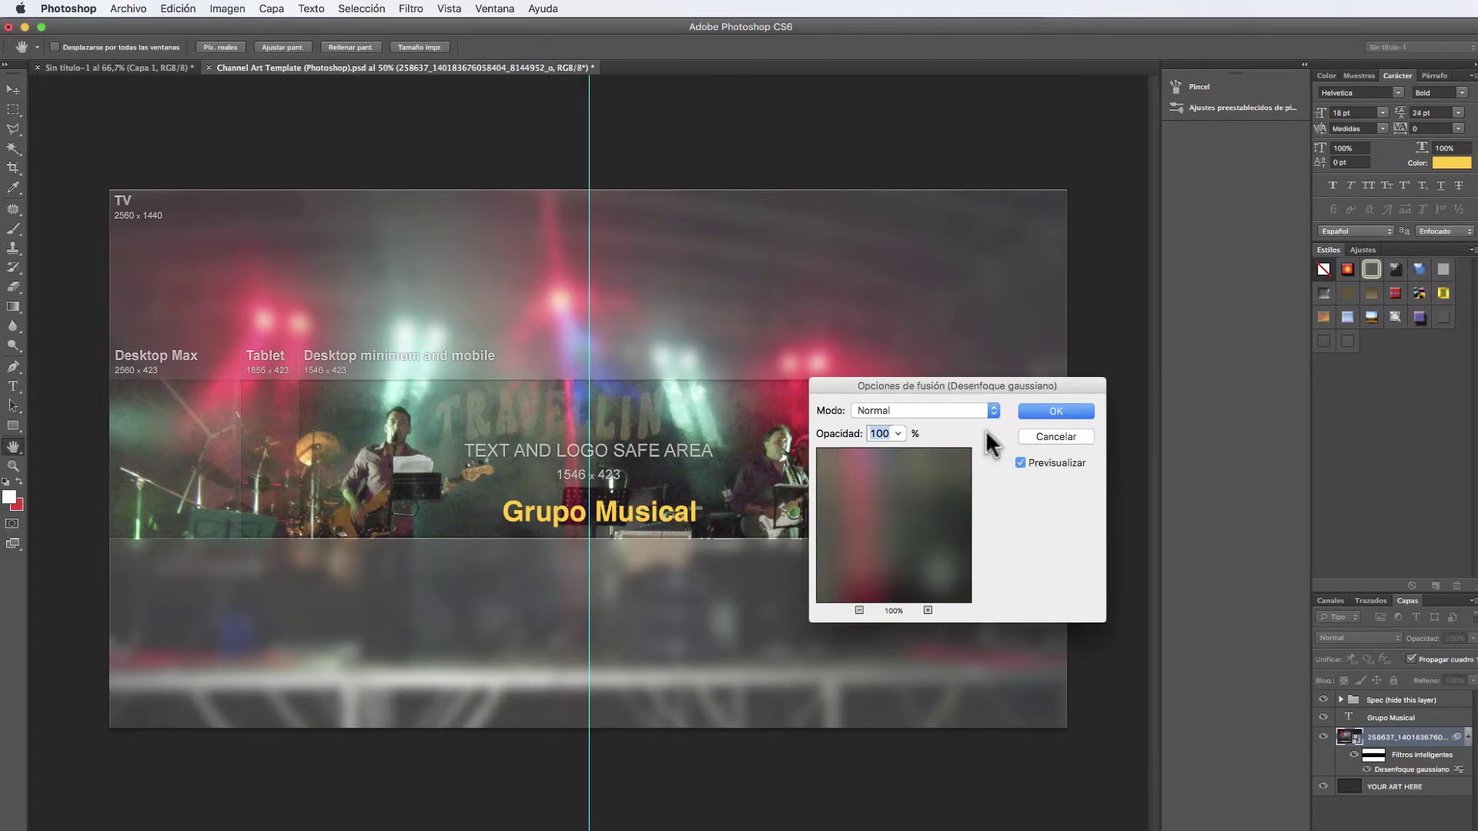
key("Return")
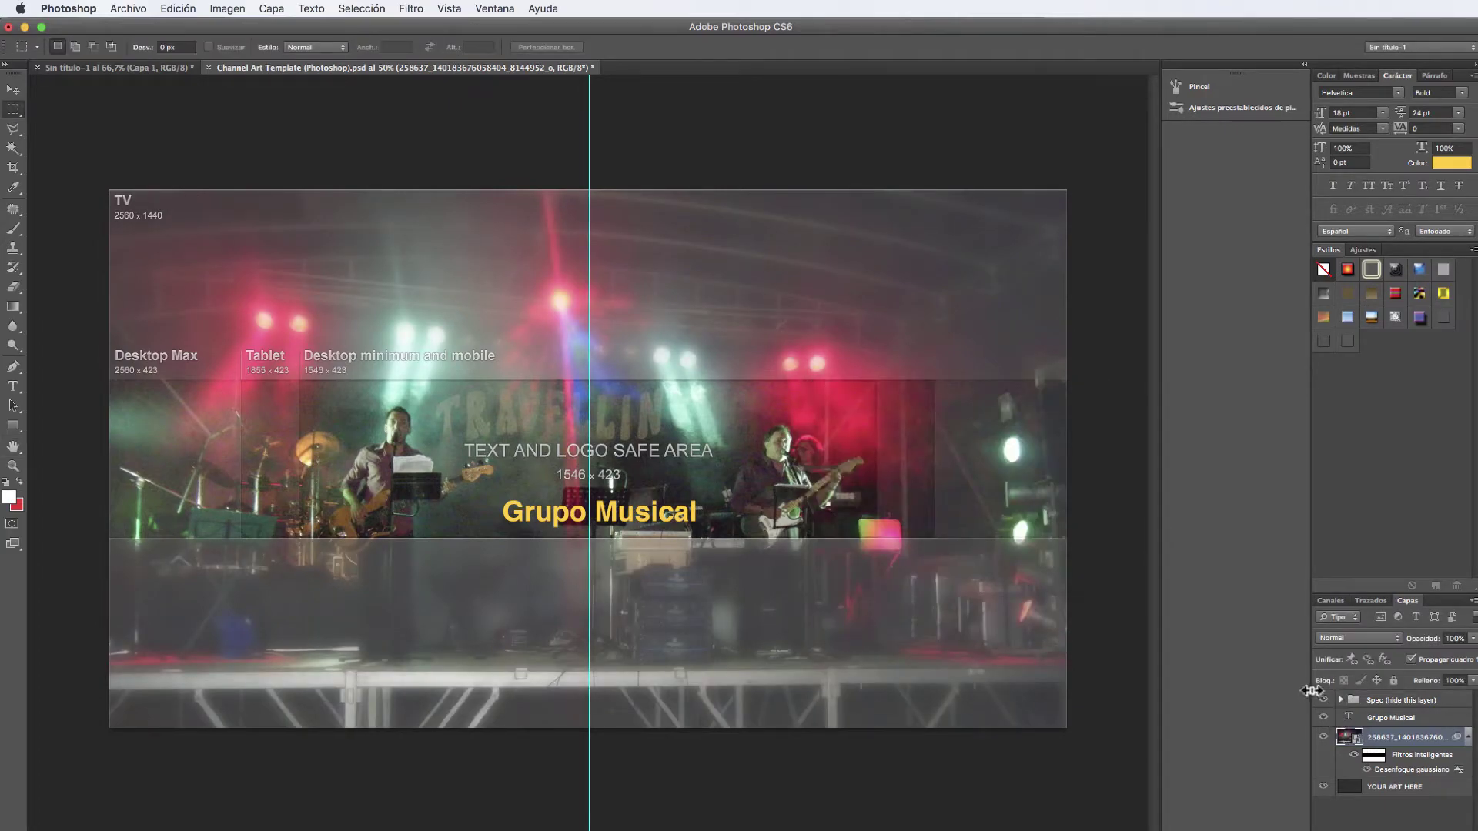
left_click(1324, 700)
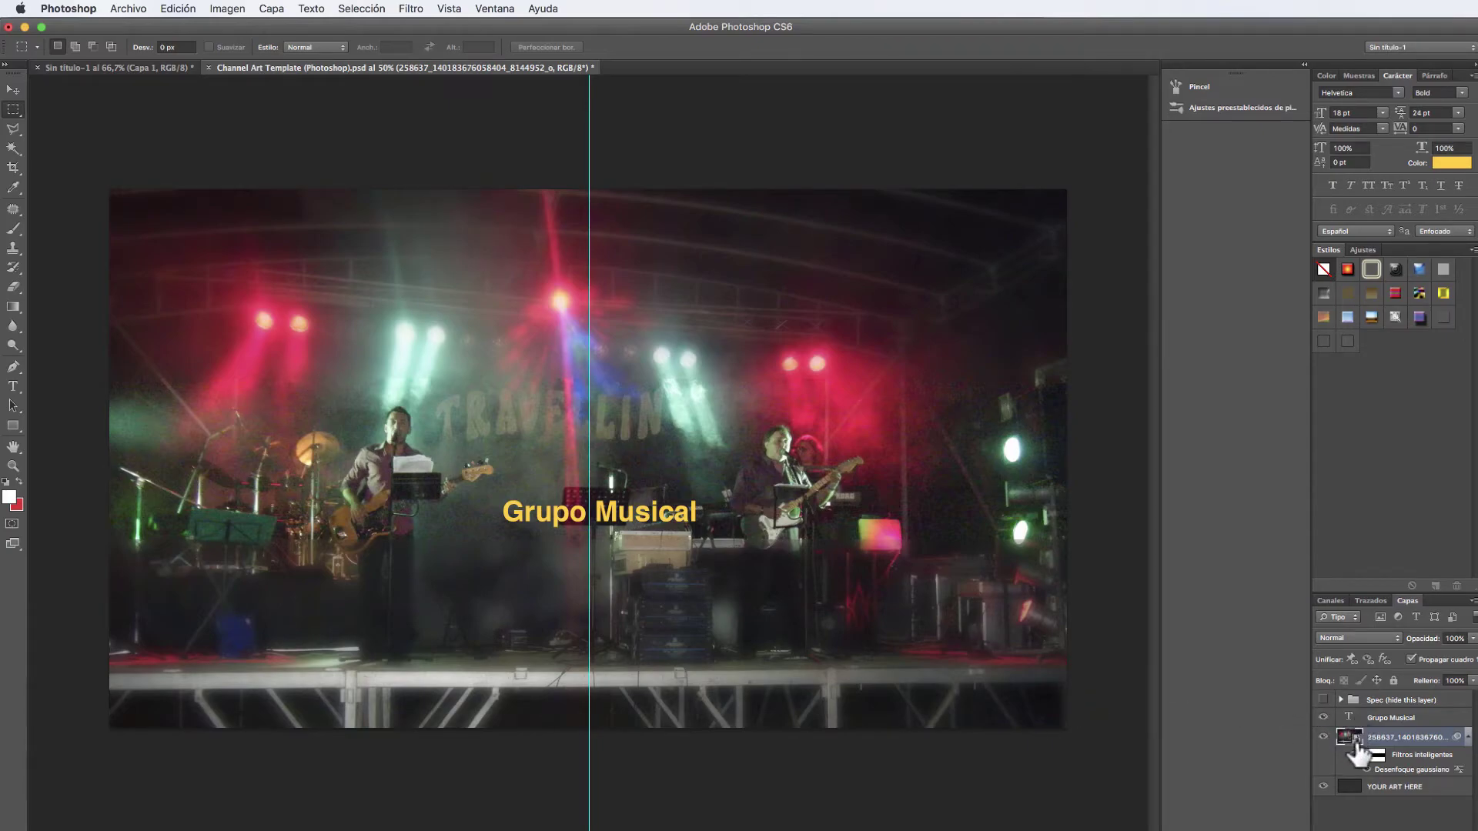
double_click(1458, 769)
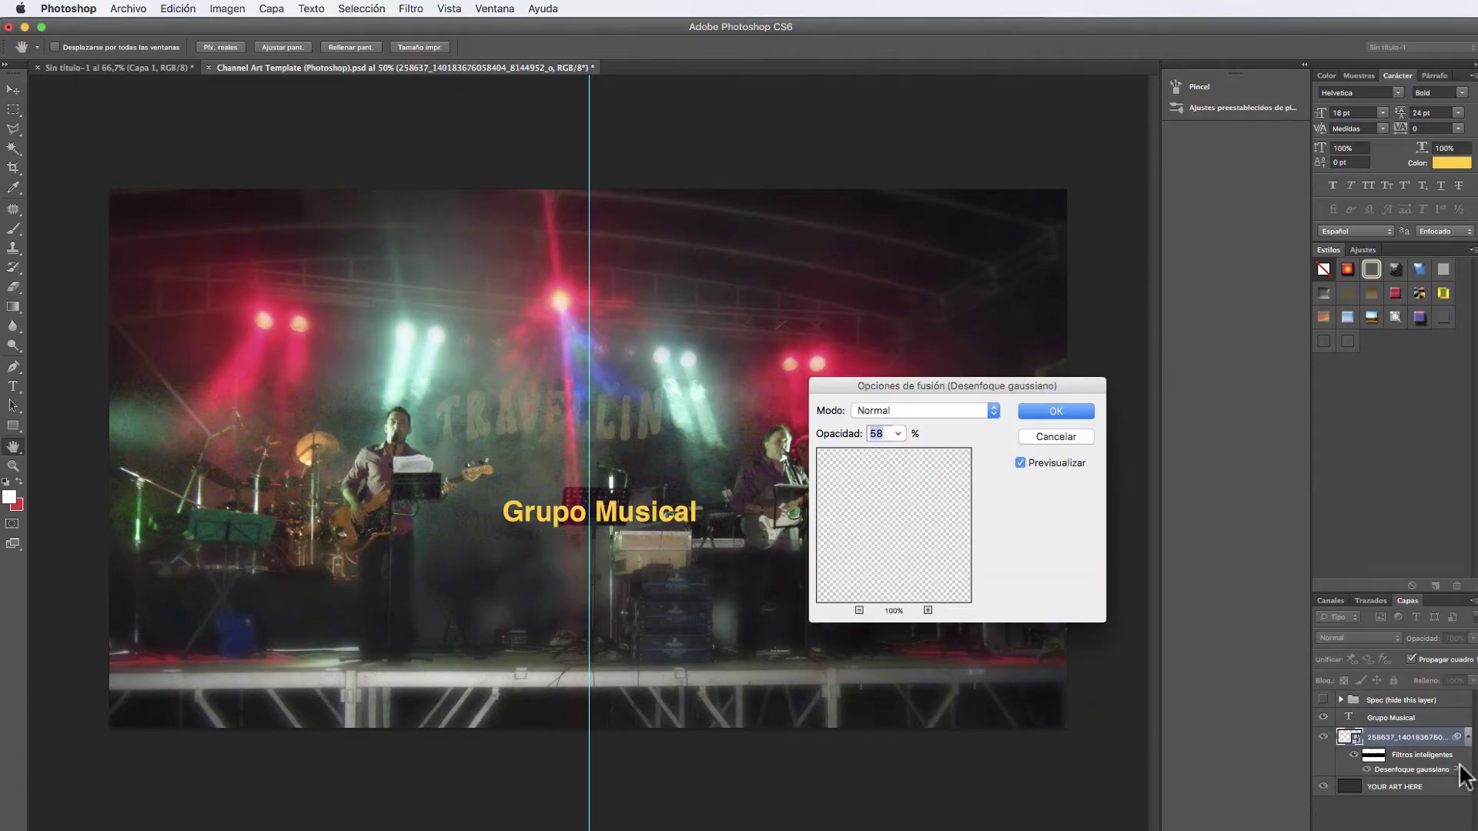
left_click(897, 433)
mouse_move(904, 450)
left_mouse_down()
mouse_move(897, 462)
mouse_move(921, 462)
left_mouse_up()
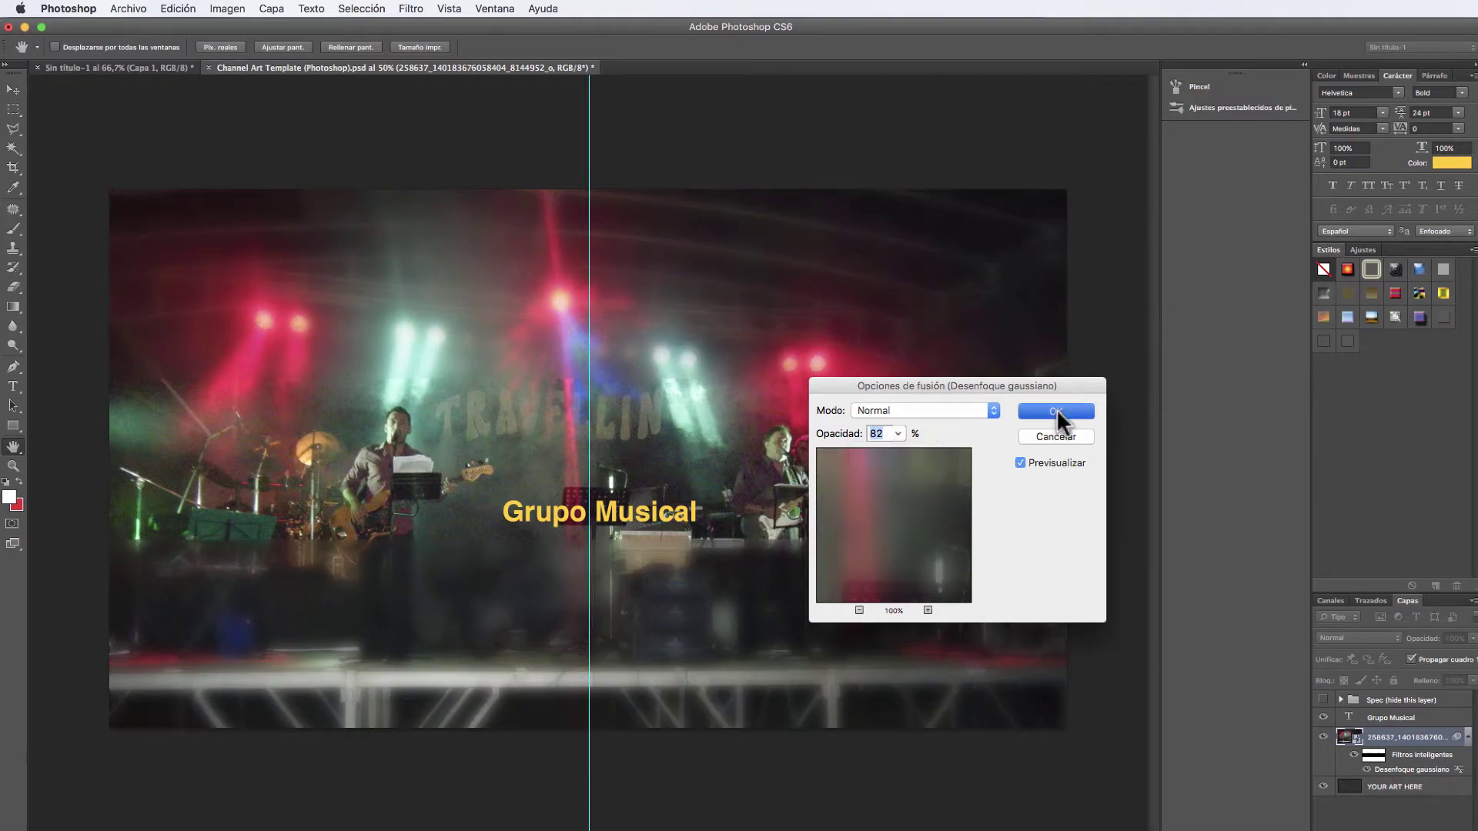
left_click(1061, 415)
key("m")
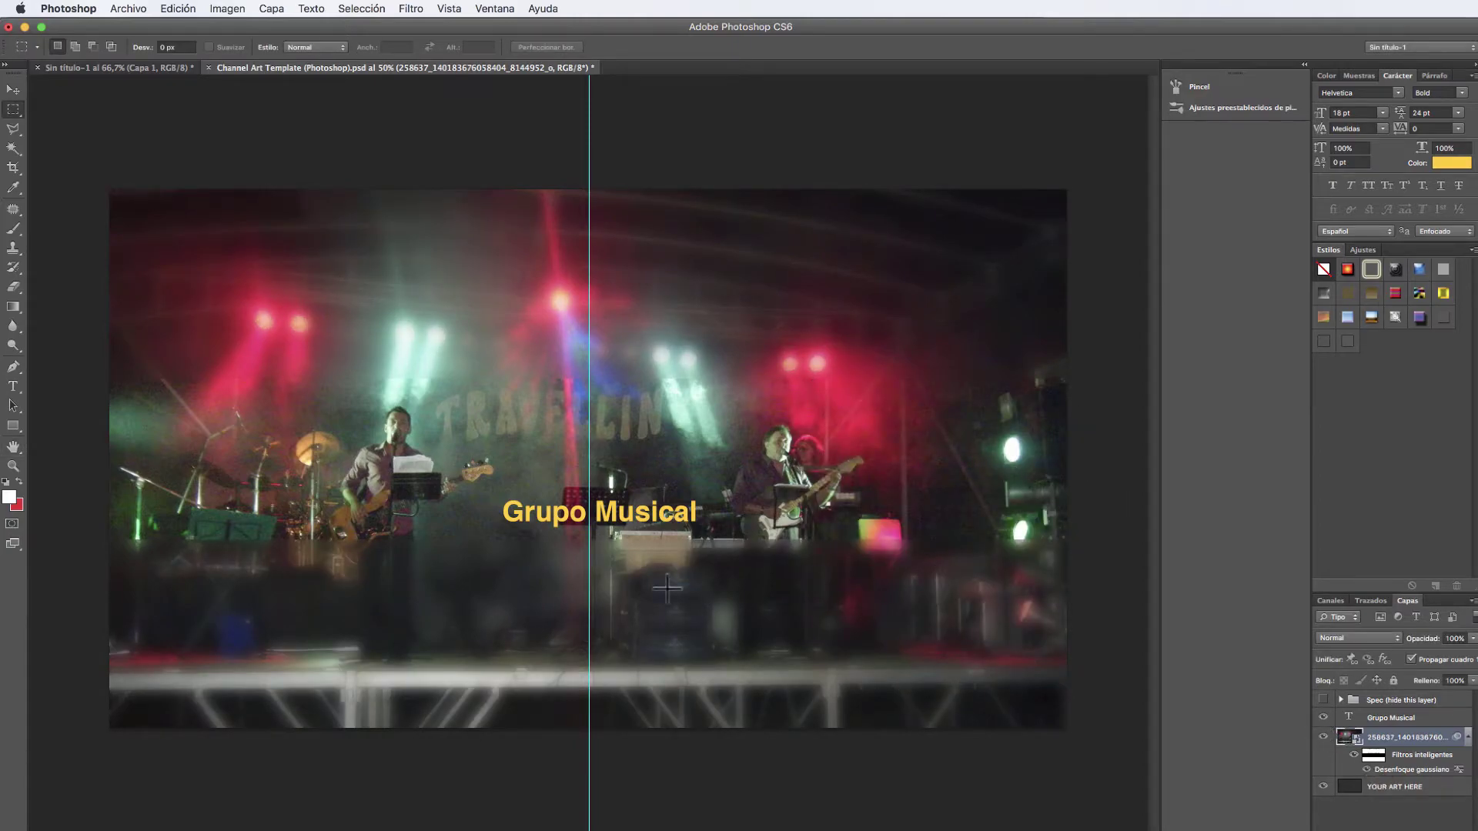
left_click(107, 68)
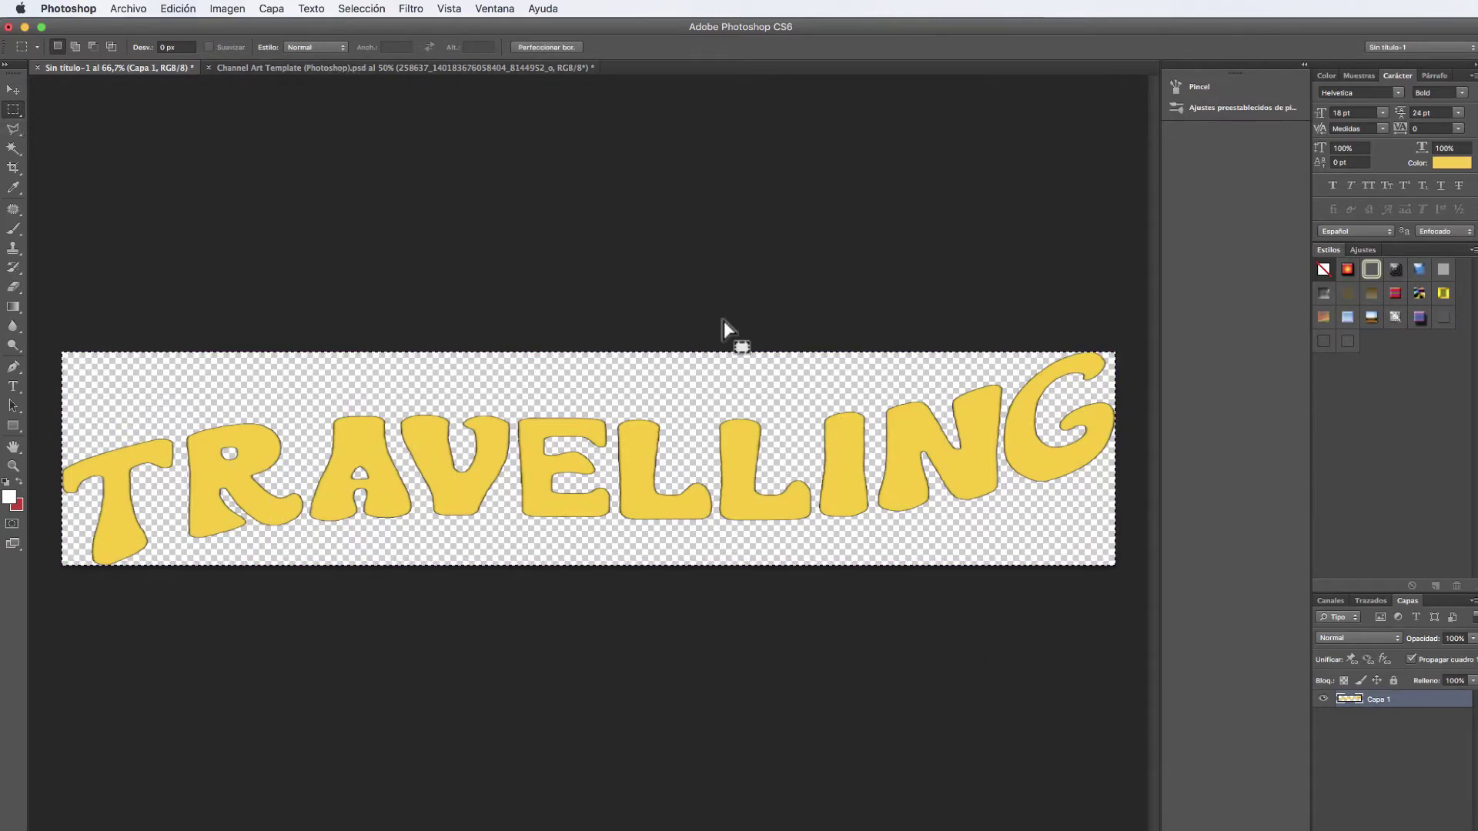
Step: Duplicate the TRAVELLING logo layer into the Channel Art Template, accepting the profile conversion
key("ctrl+a")
right_click(1422, 708)
left_click(1447, 610)
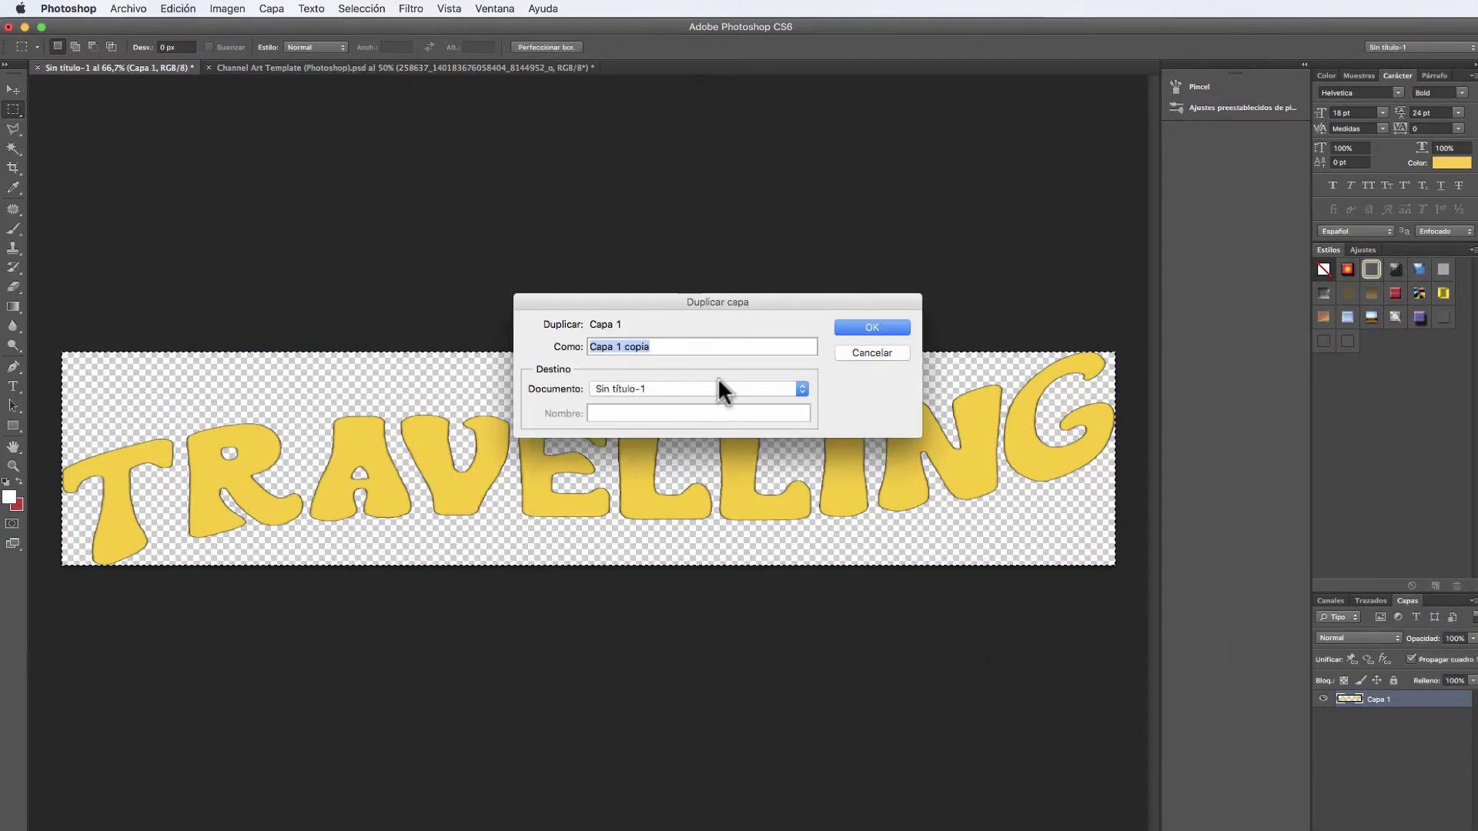
left_click(719, 387)
left_click(739, 402)
left_click(878, 326)
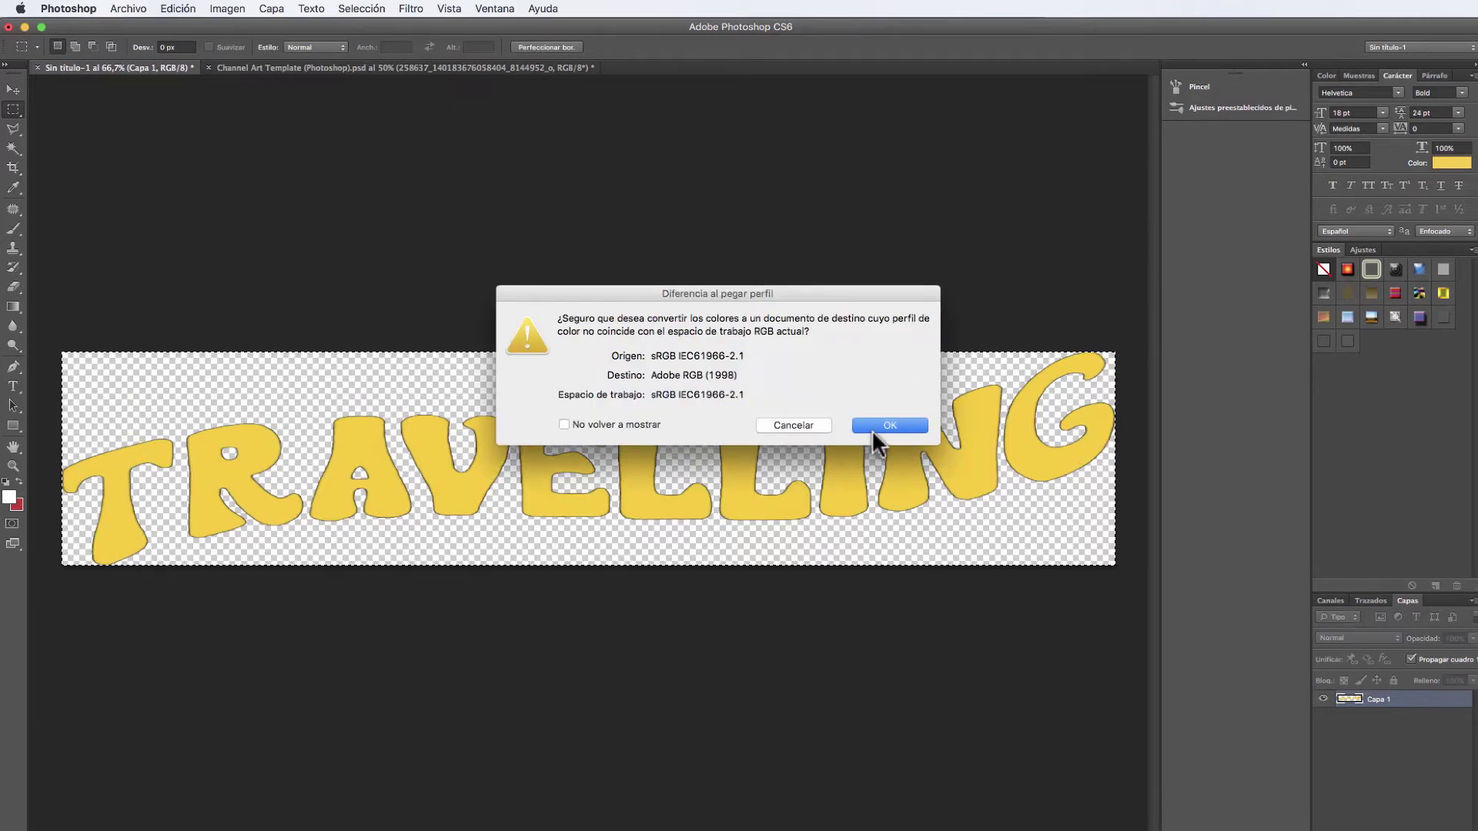
left_click(873, 423)
left_click(339, 68)
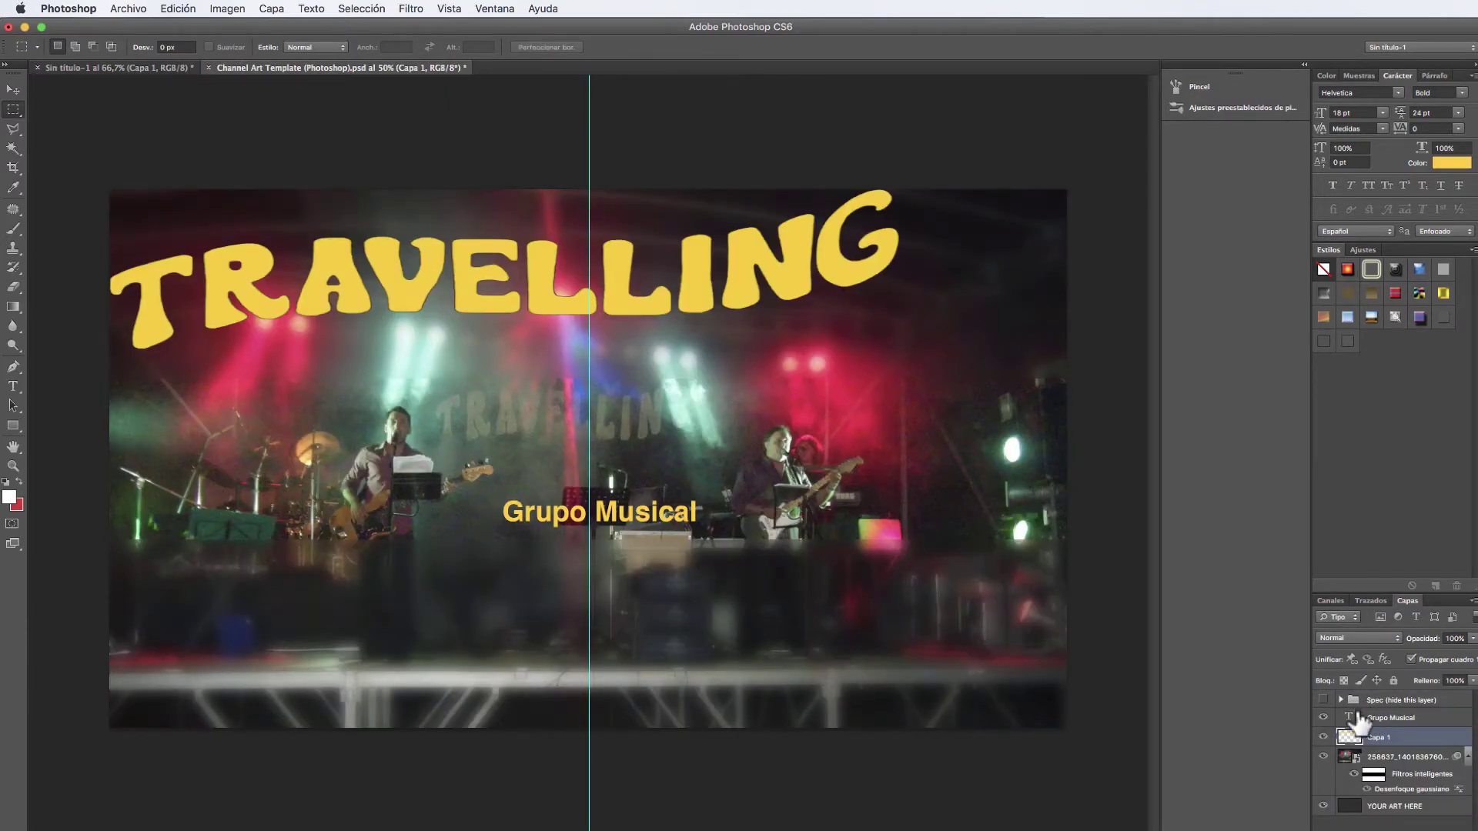
Step: Move the TRAVELLING logo down to the bottom of the banner
left_click(13, 89)
left_click_drag(437, 404, 551, 419)
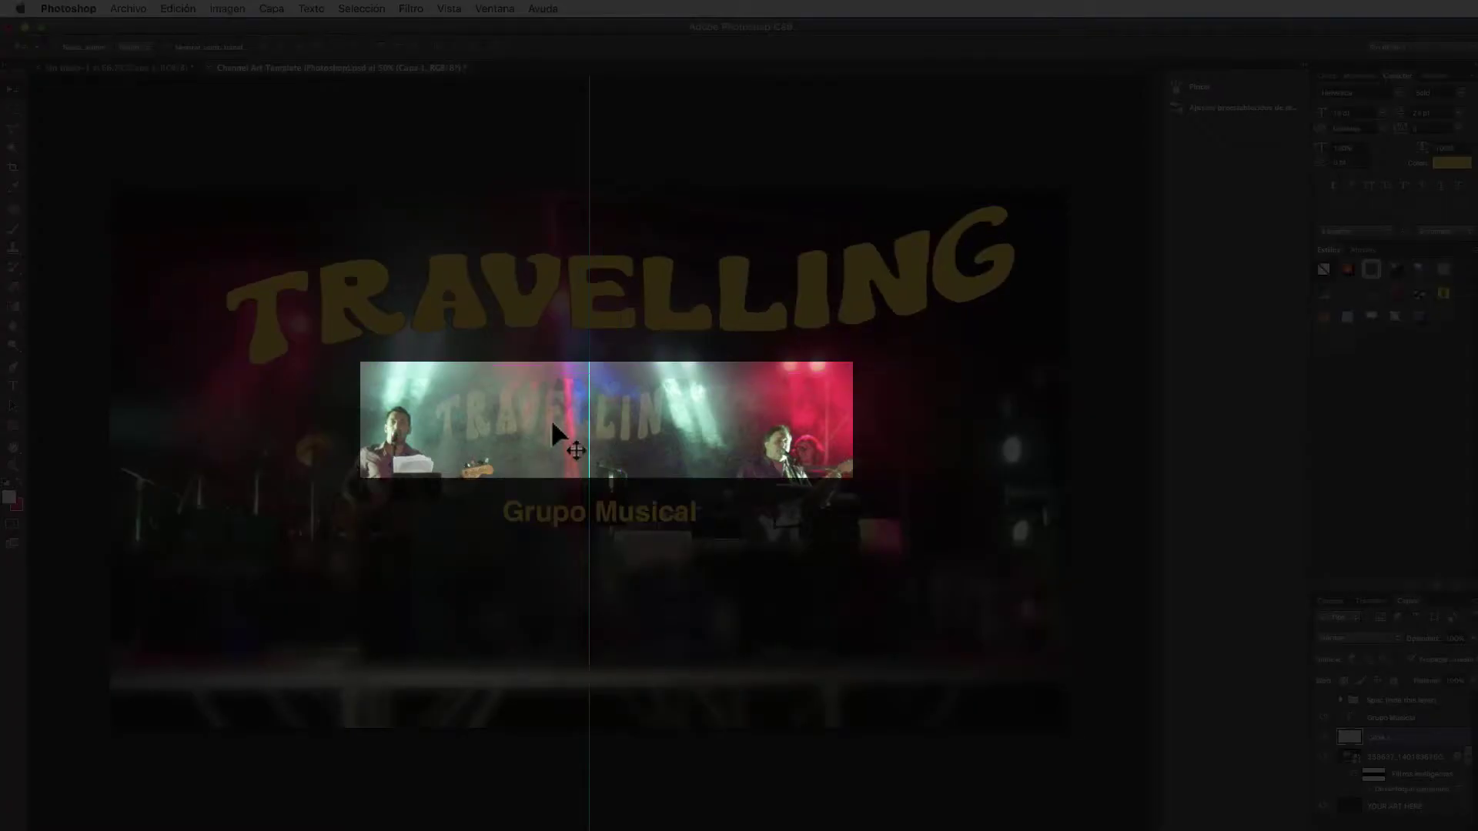
left_click(14, 109)
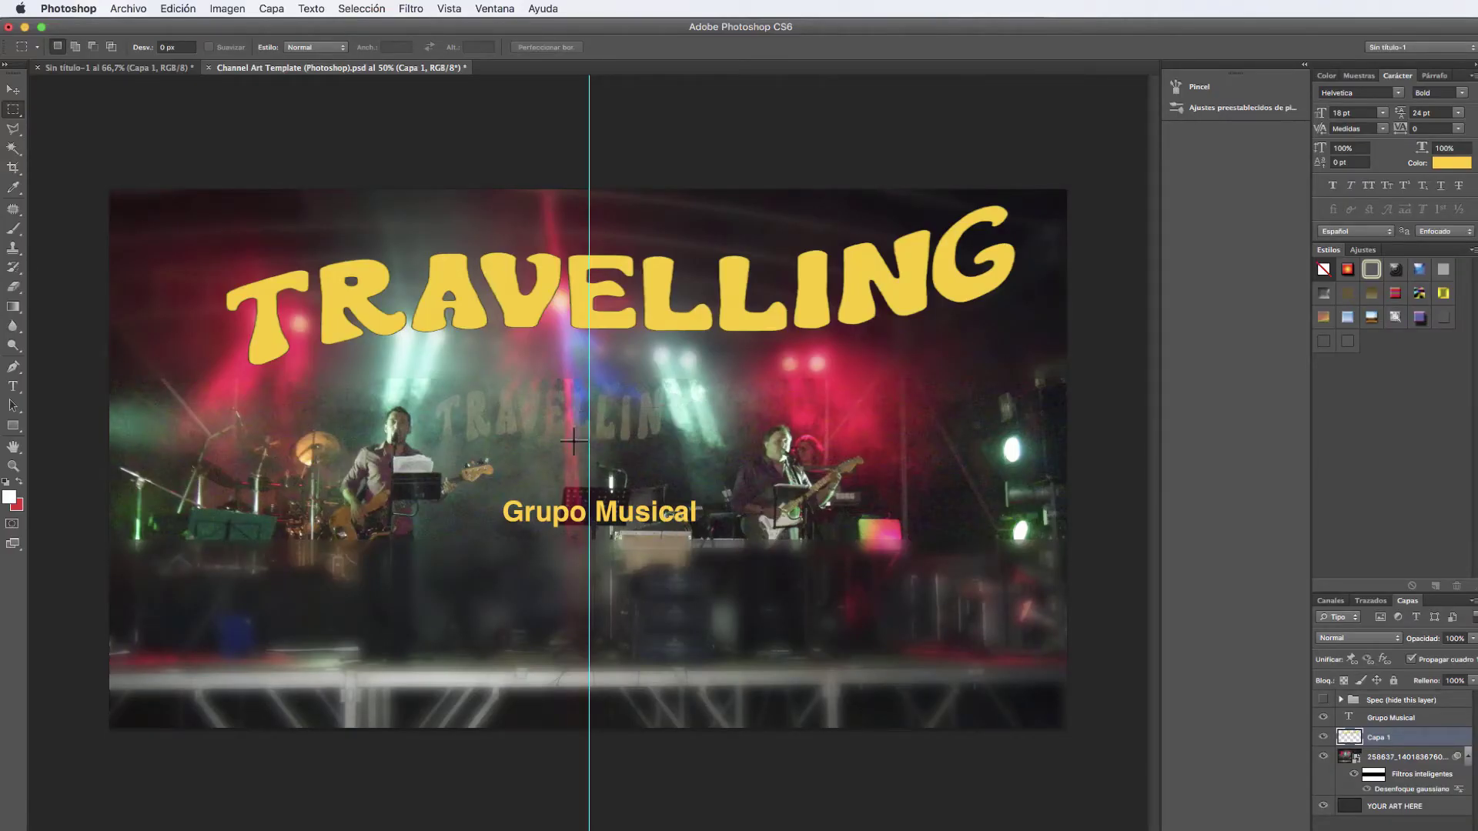
left_click(13, 89)
left_click_drag(568, 284, 567, 620)
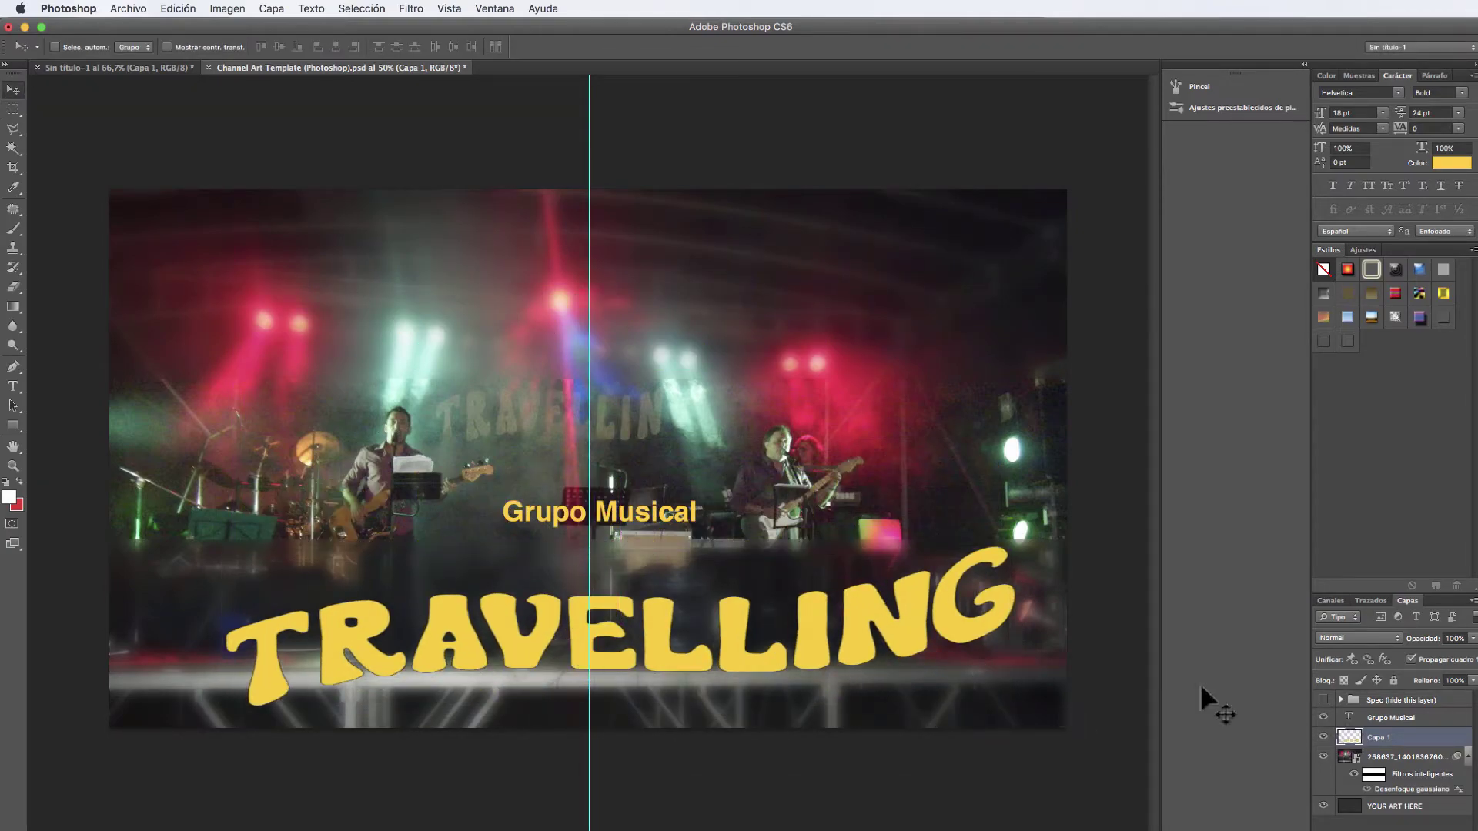
Step: Give the TRAVELLING logo a drop shadow with 7% spread plus bevel and emboss
double_click(1353, 741)
left_click(869, 587)
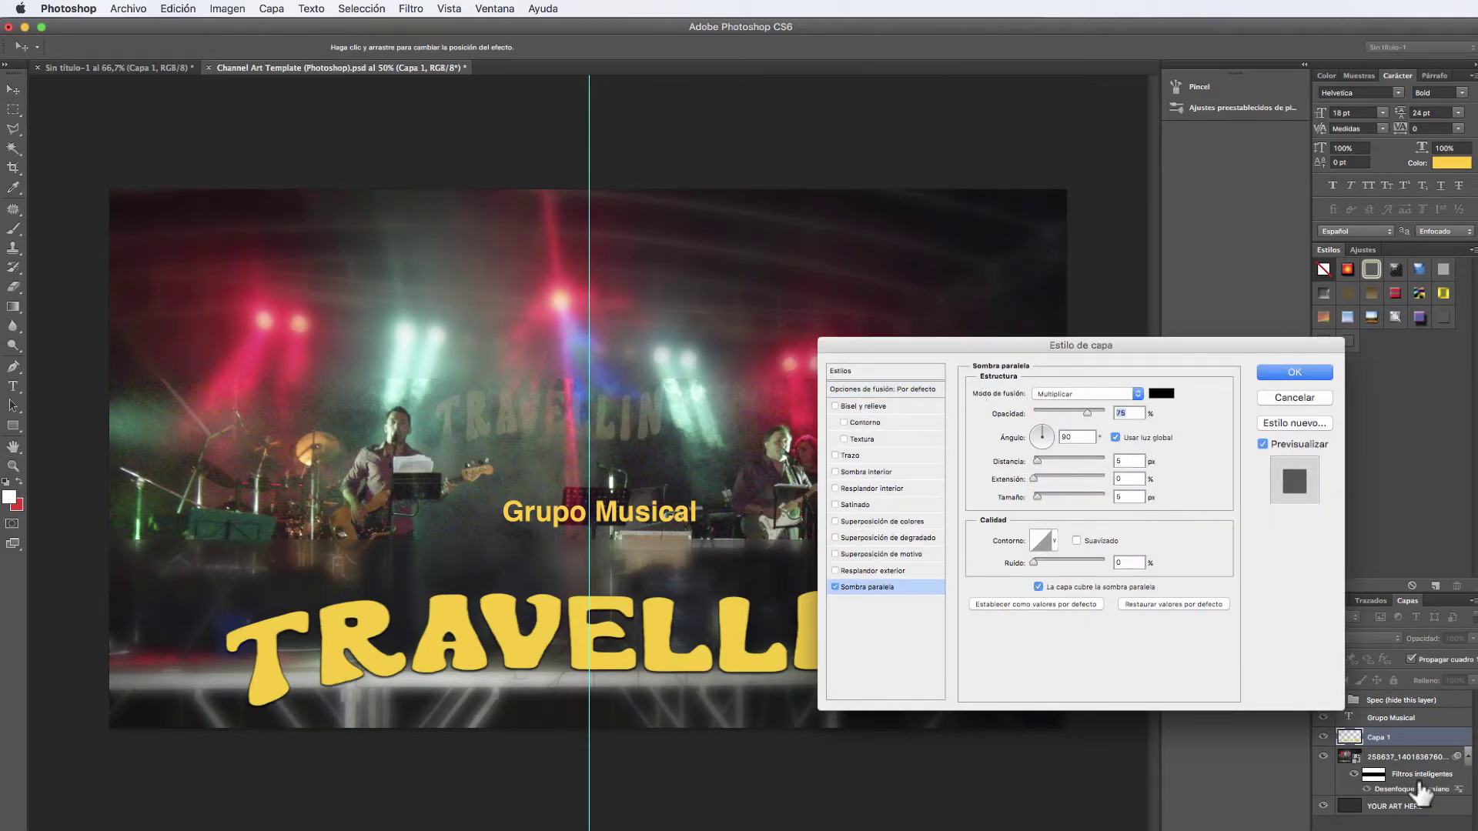
left_click(1284, 375)
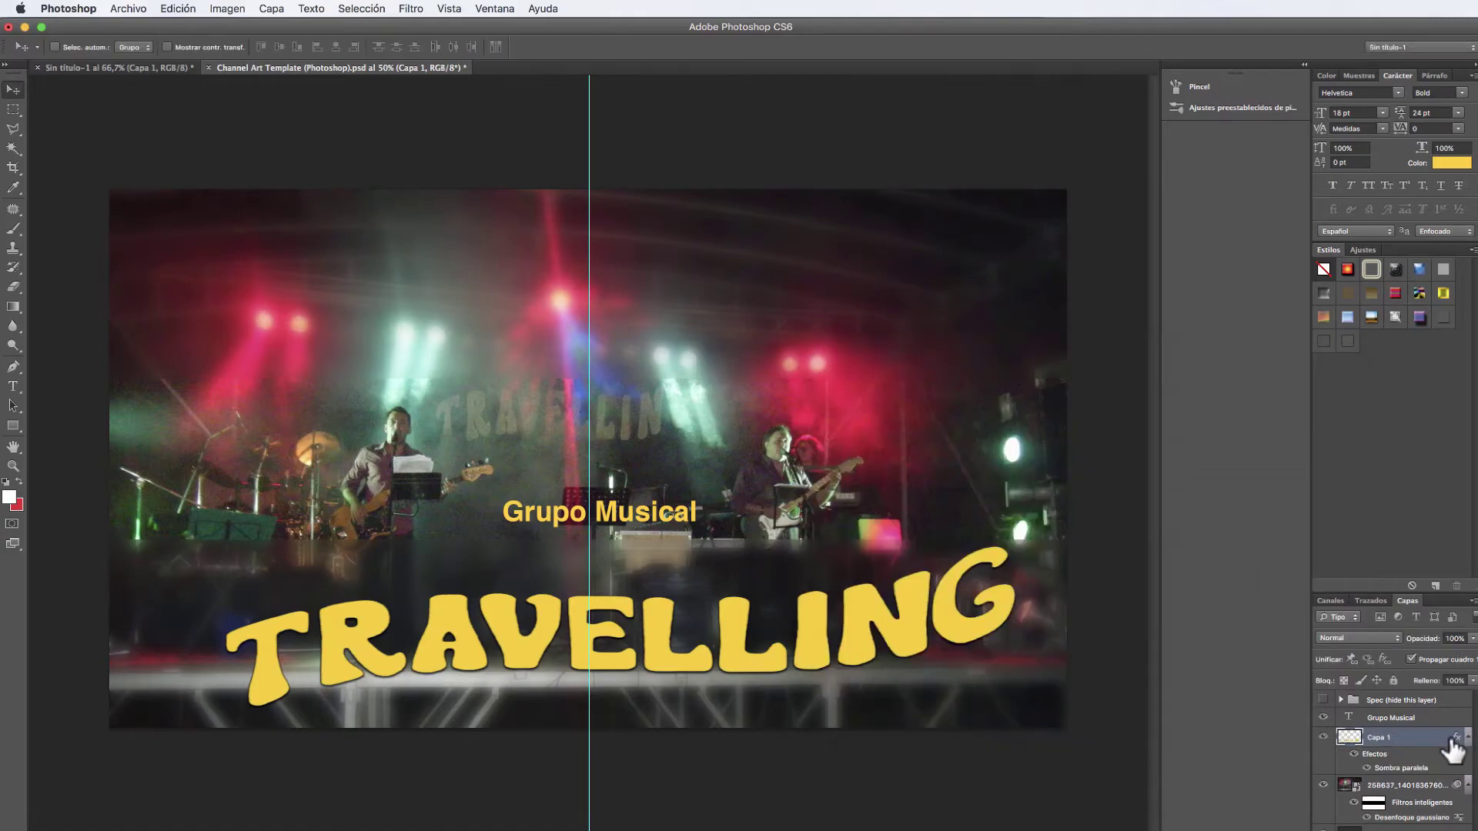
right_click(1424, 736)
left_click(1454, 576)
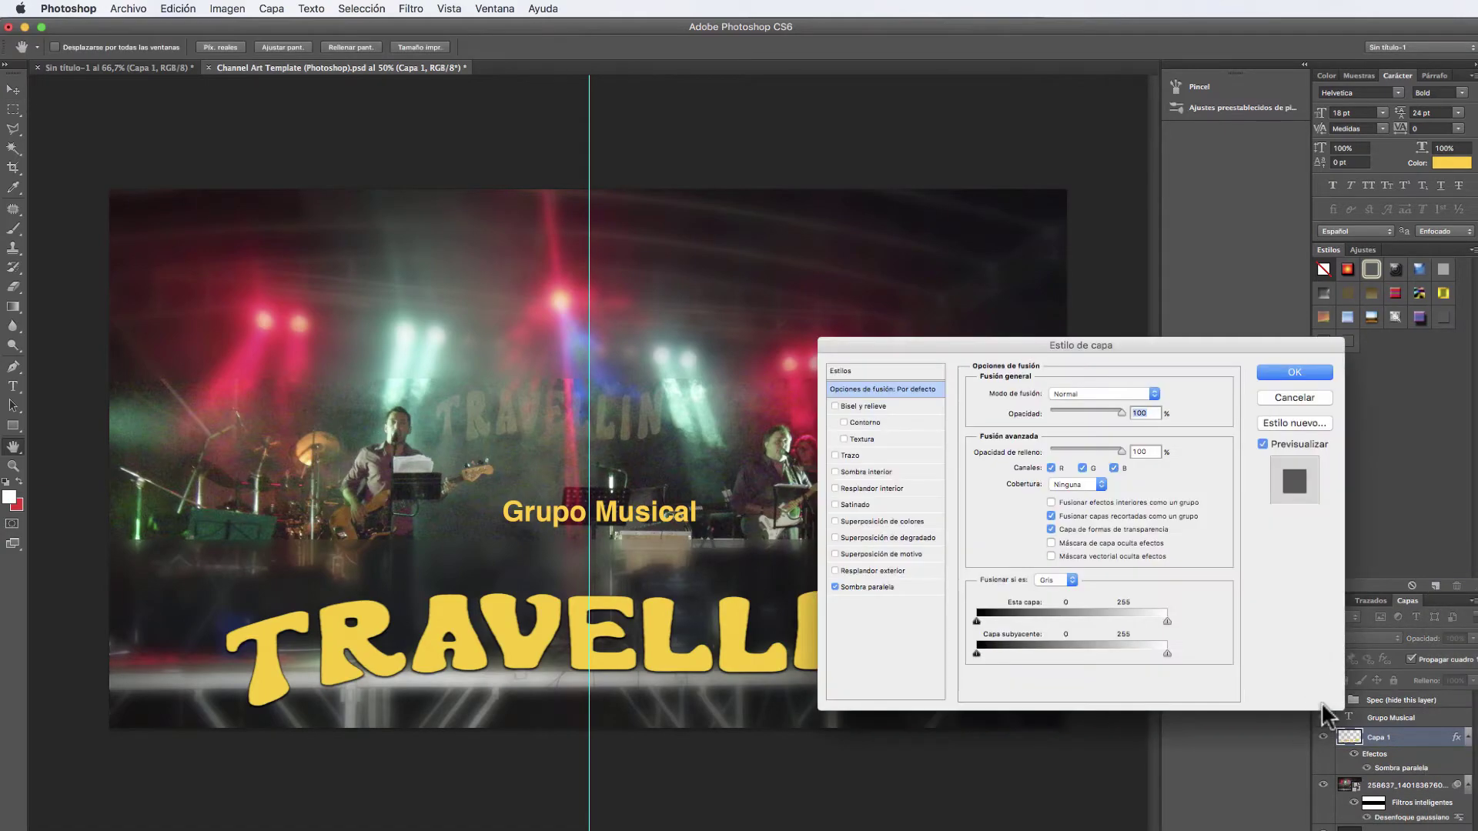
left_click(846, 588)
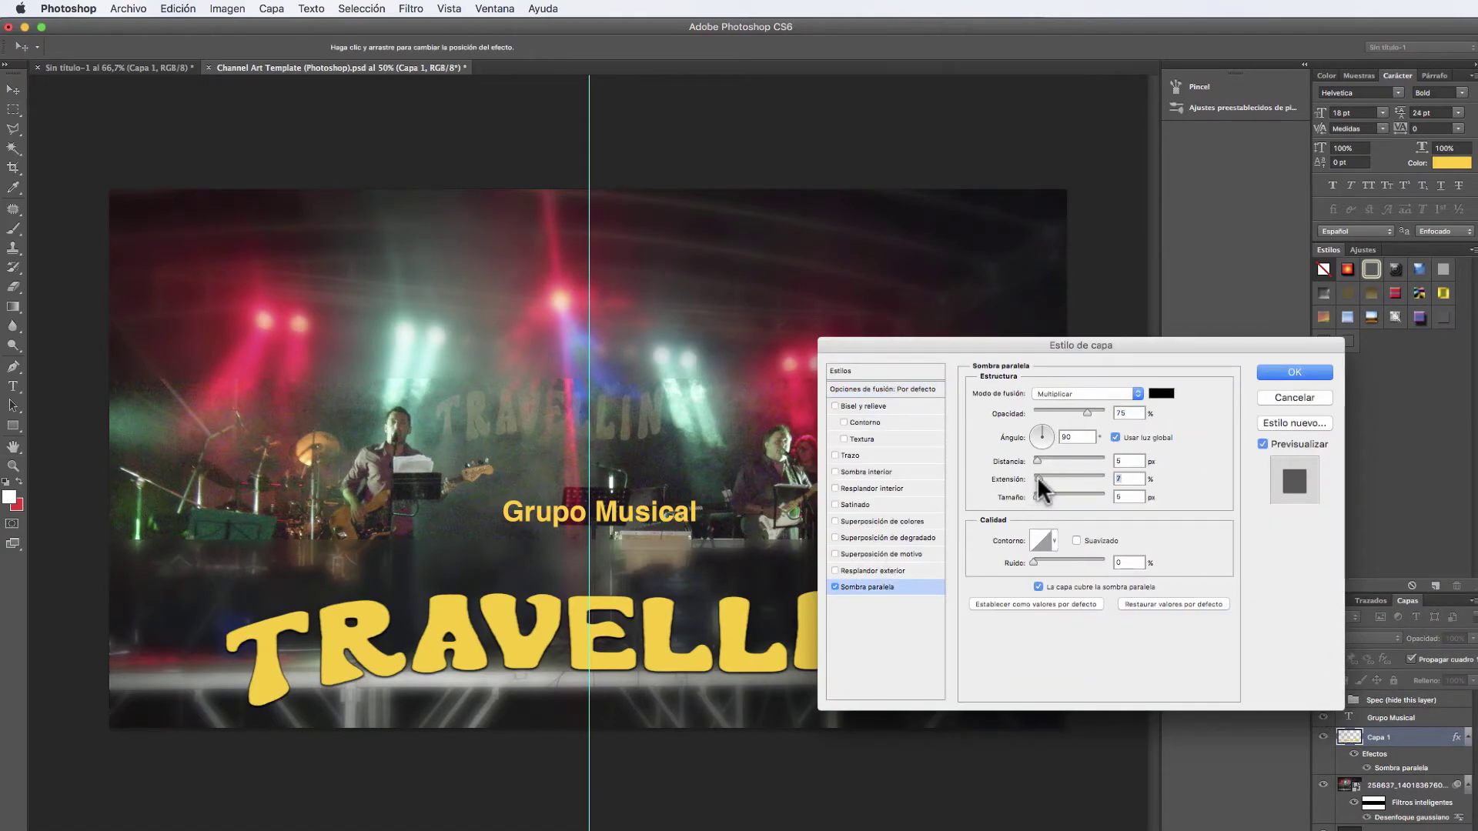
left_click_drag(1033, 479, 1038, 478)
left_click(841, 404)
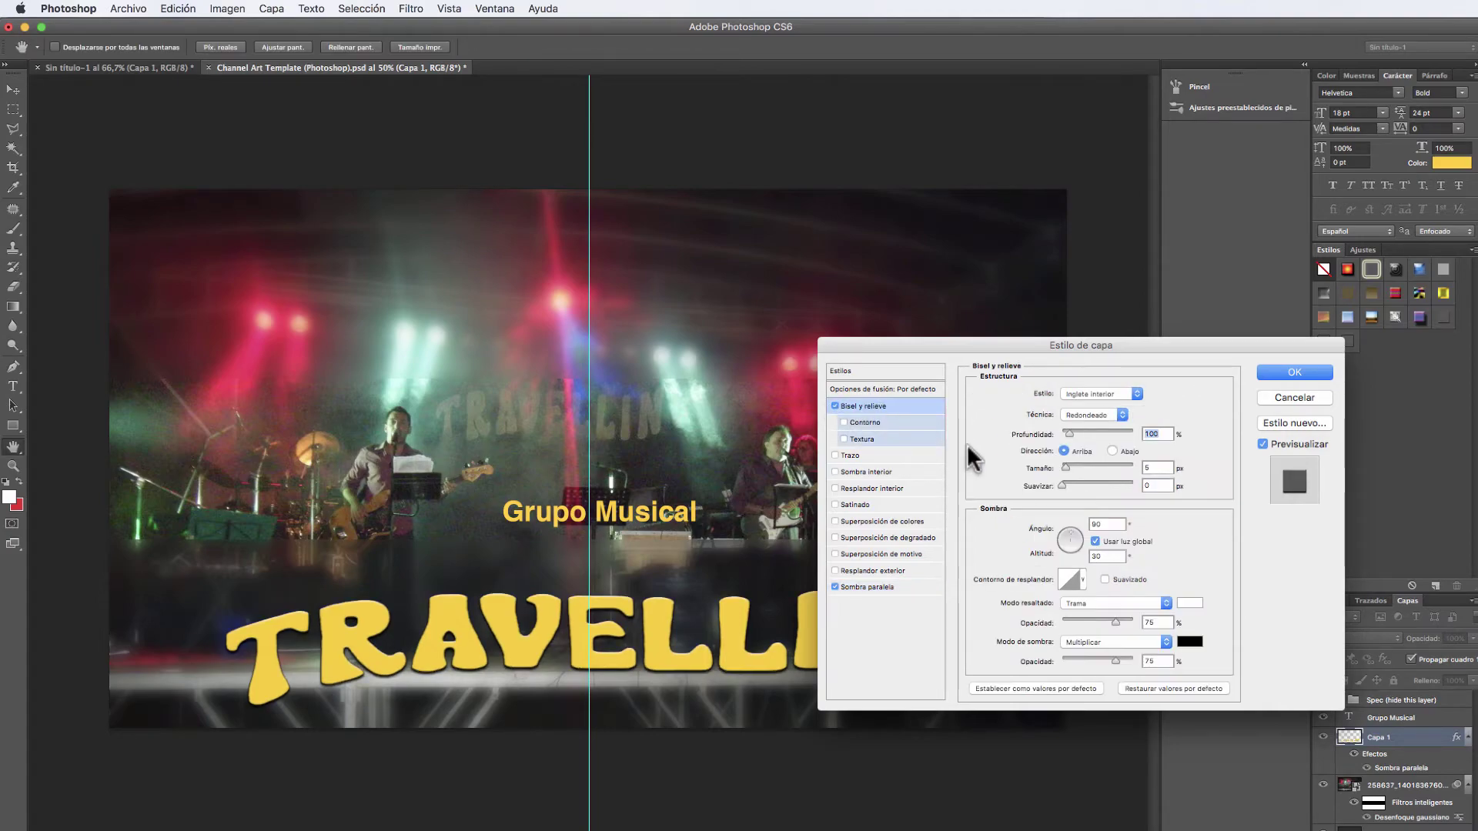
left_click(1301, 375)
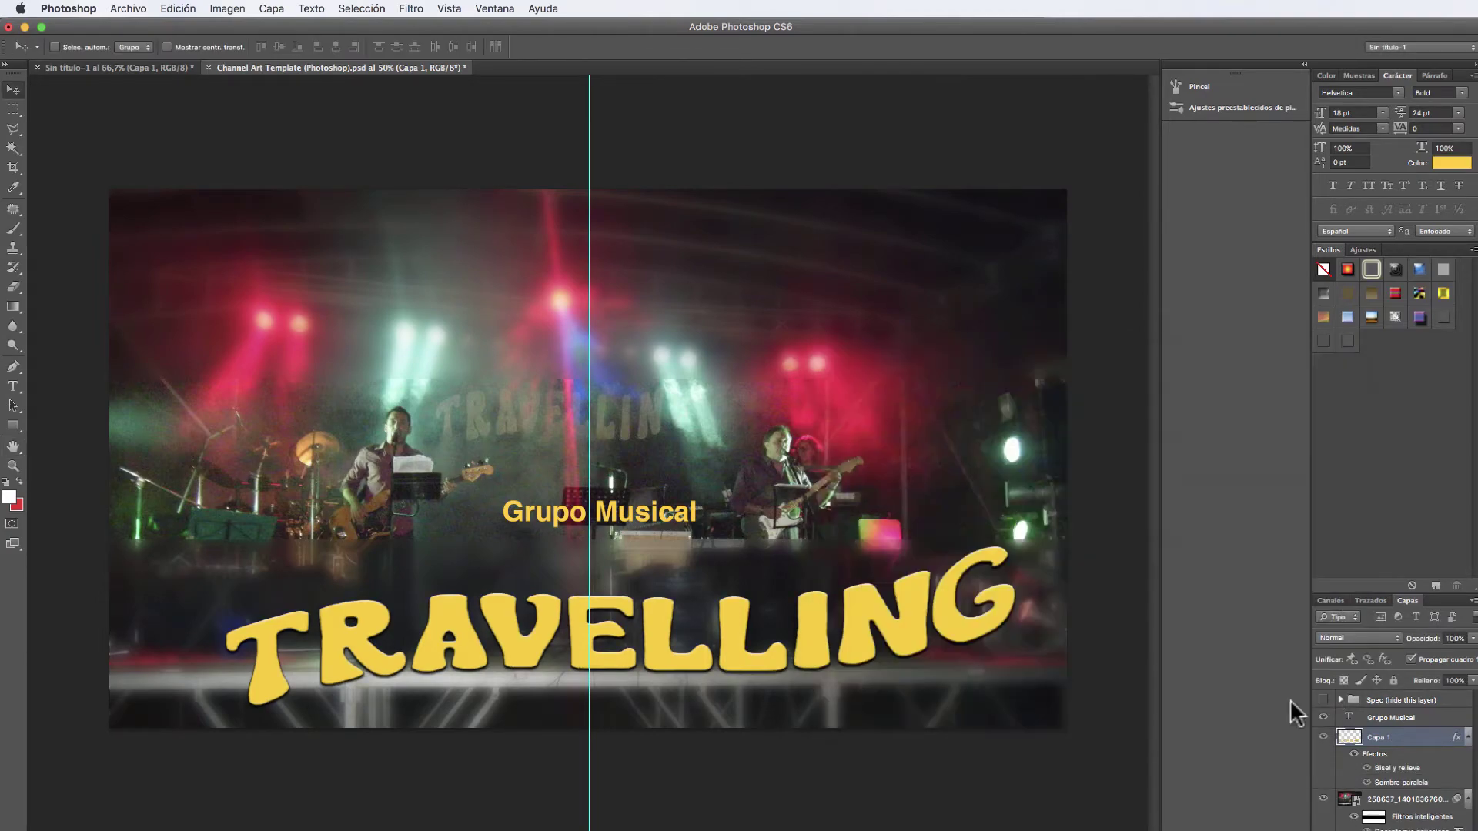
left_click(1332, 700)
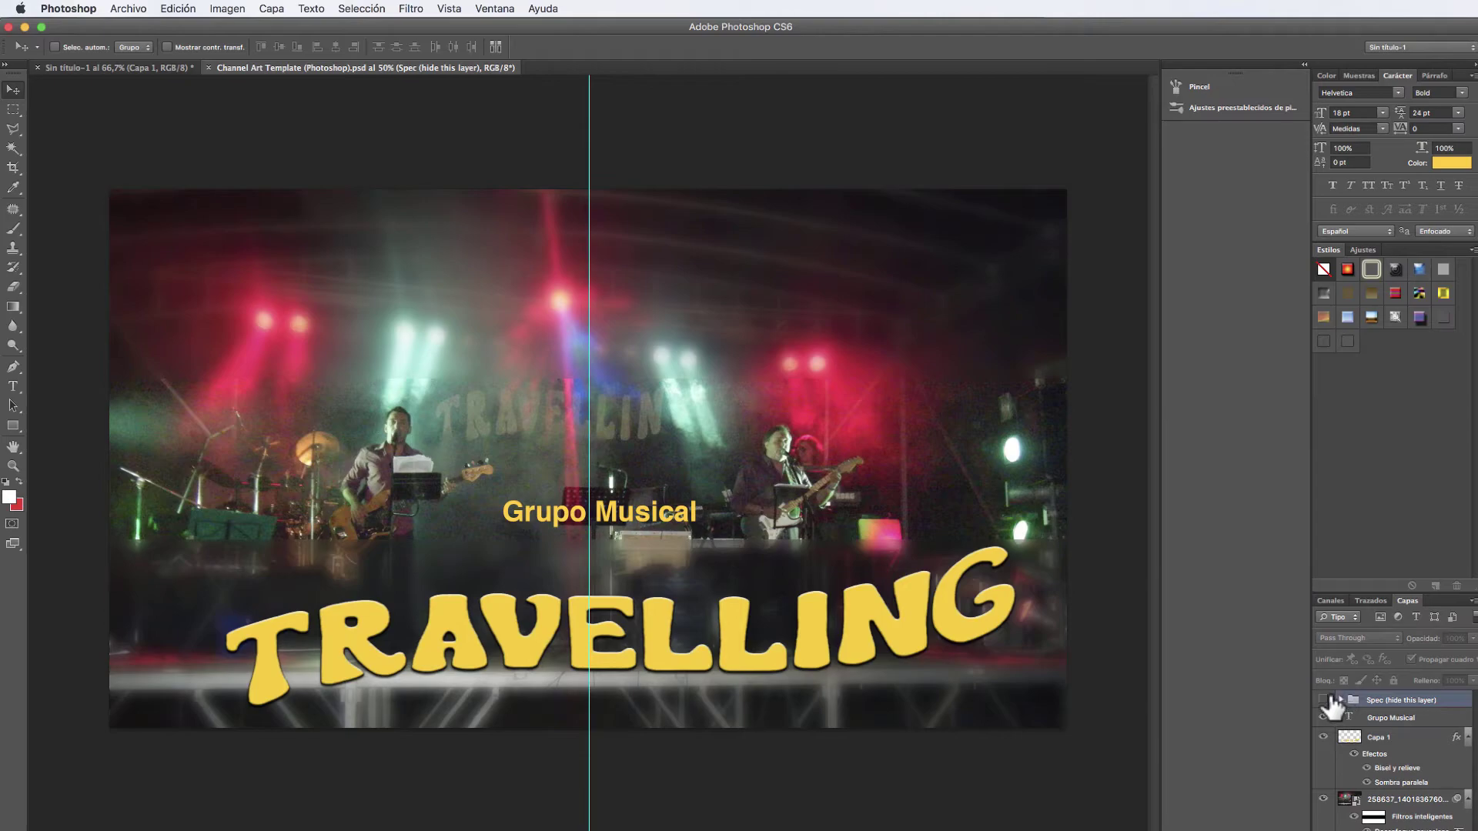
Step: Compare the layout with the Spec overlay, then save over Channel Art Template (Photoshop).psd
left_click(1324, 700)
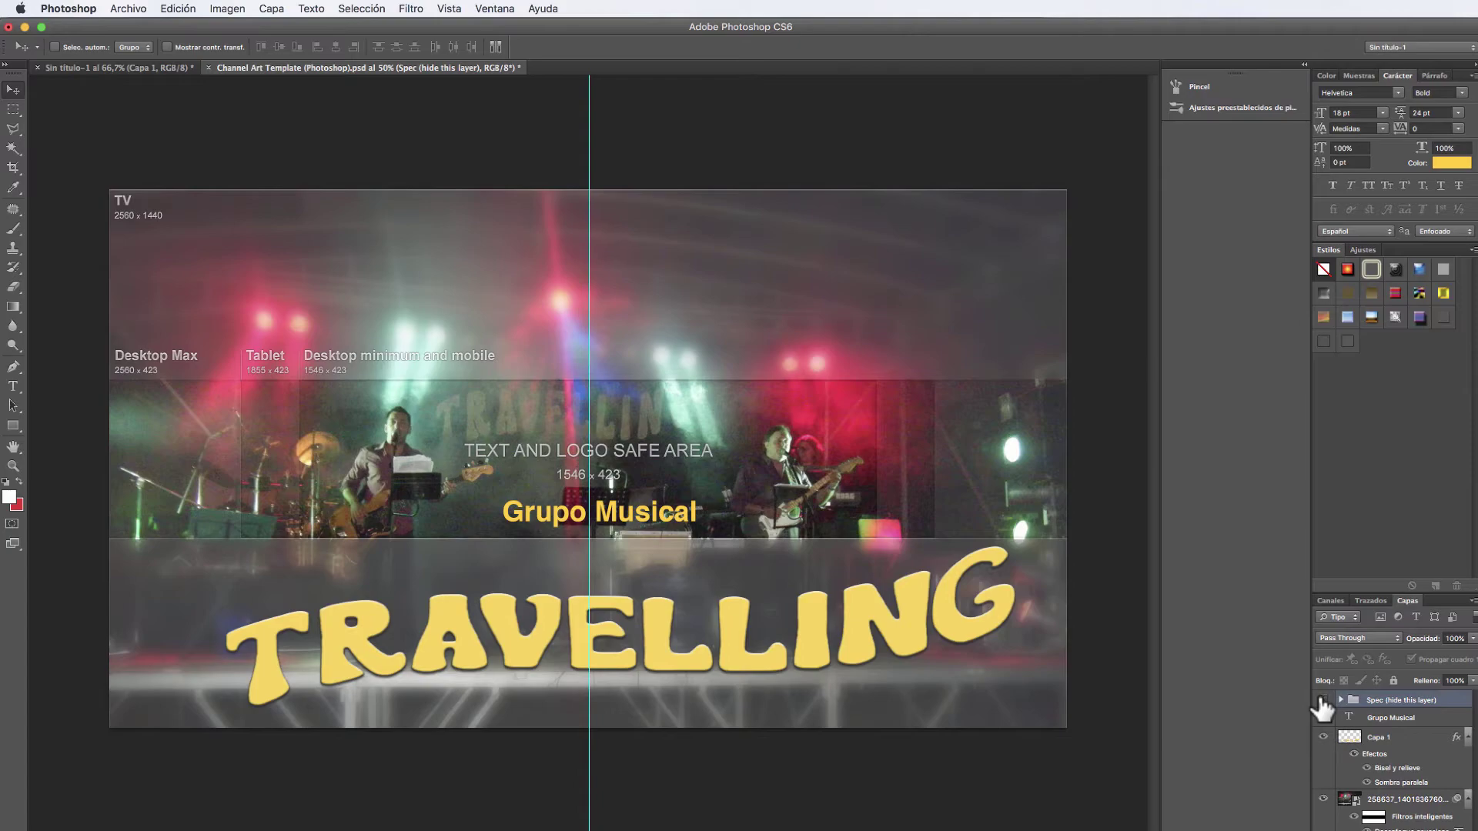
left_click(1322, 700)
left_click(128, 9)
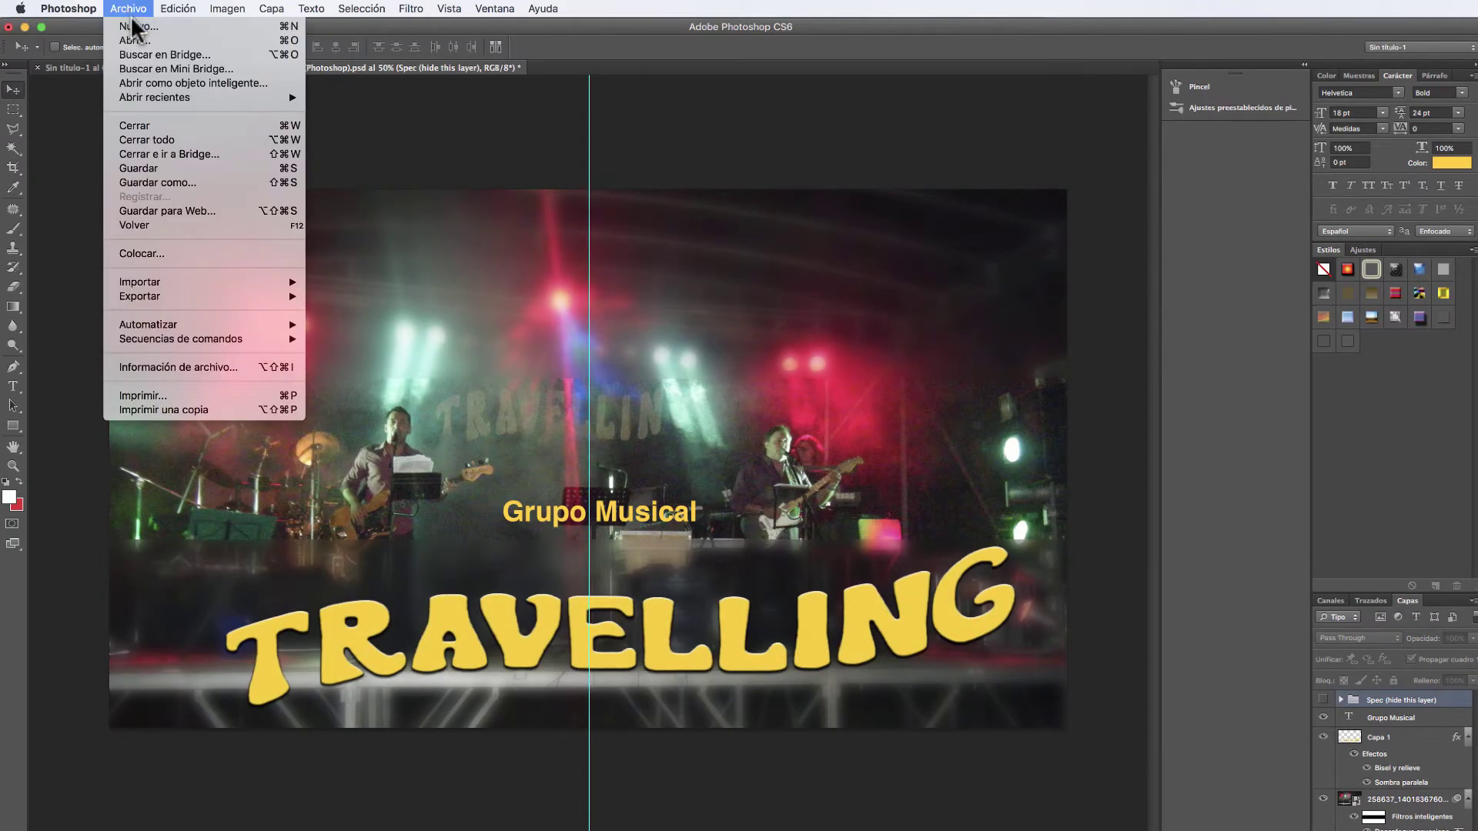
left_click(189, 183)
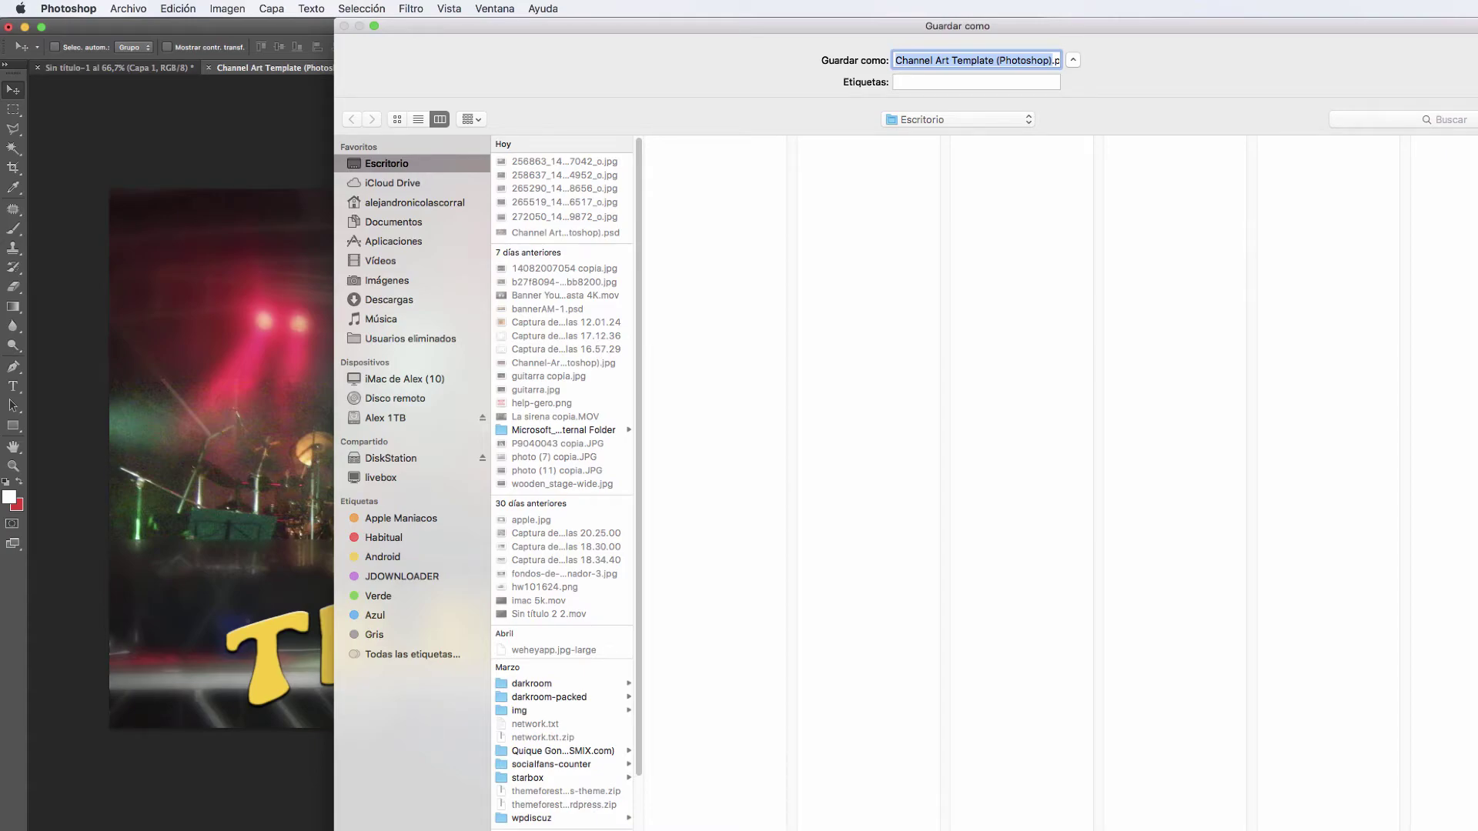
key("Return")
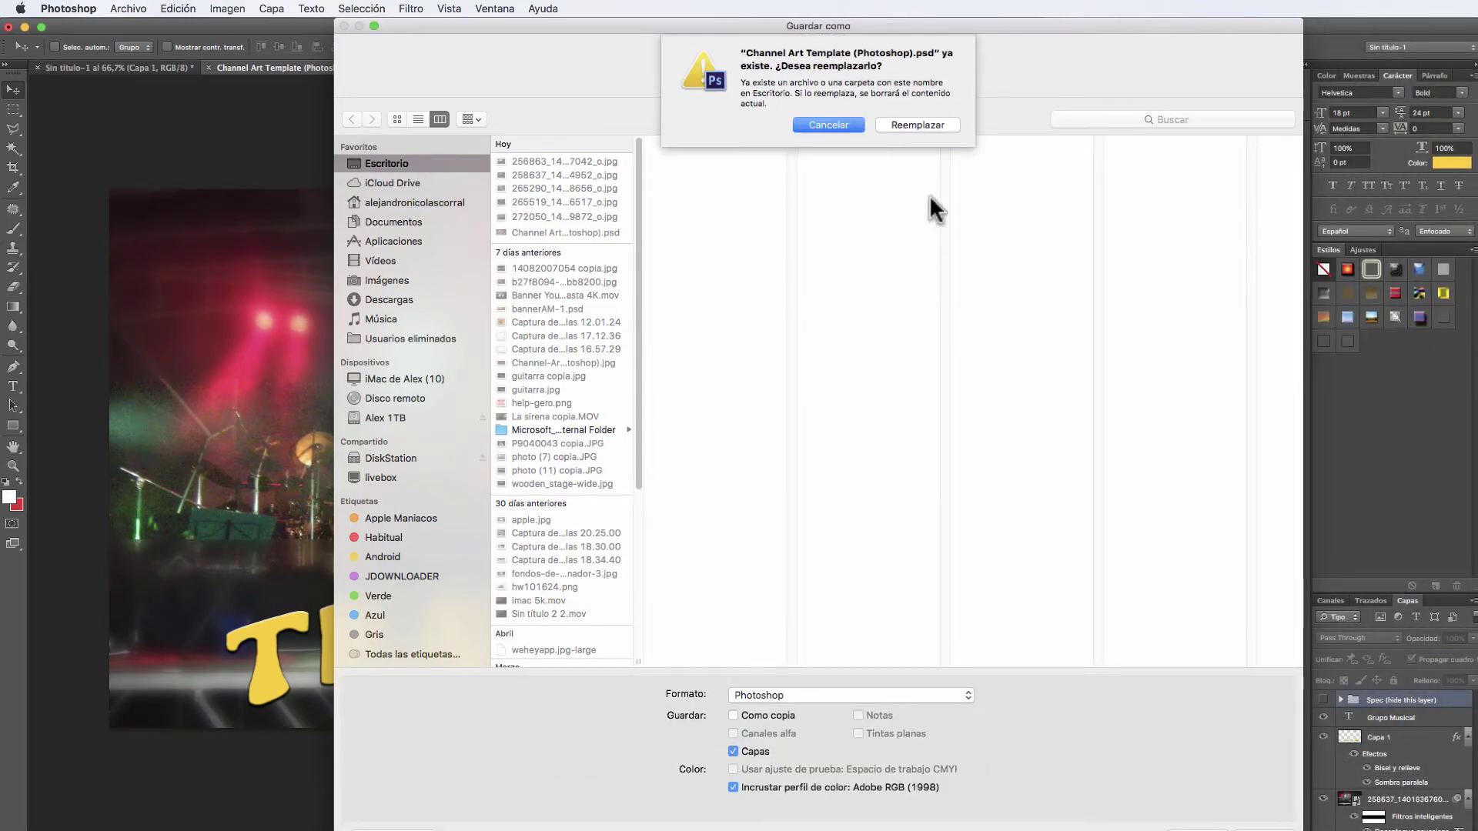
left_click(918, 125)
left_click(947, 327)
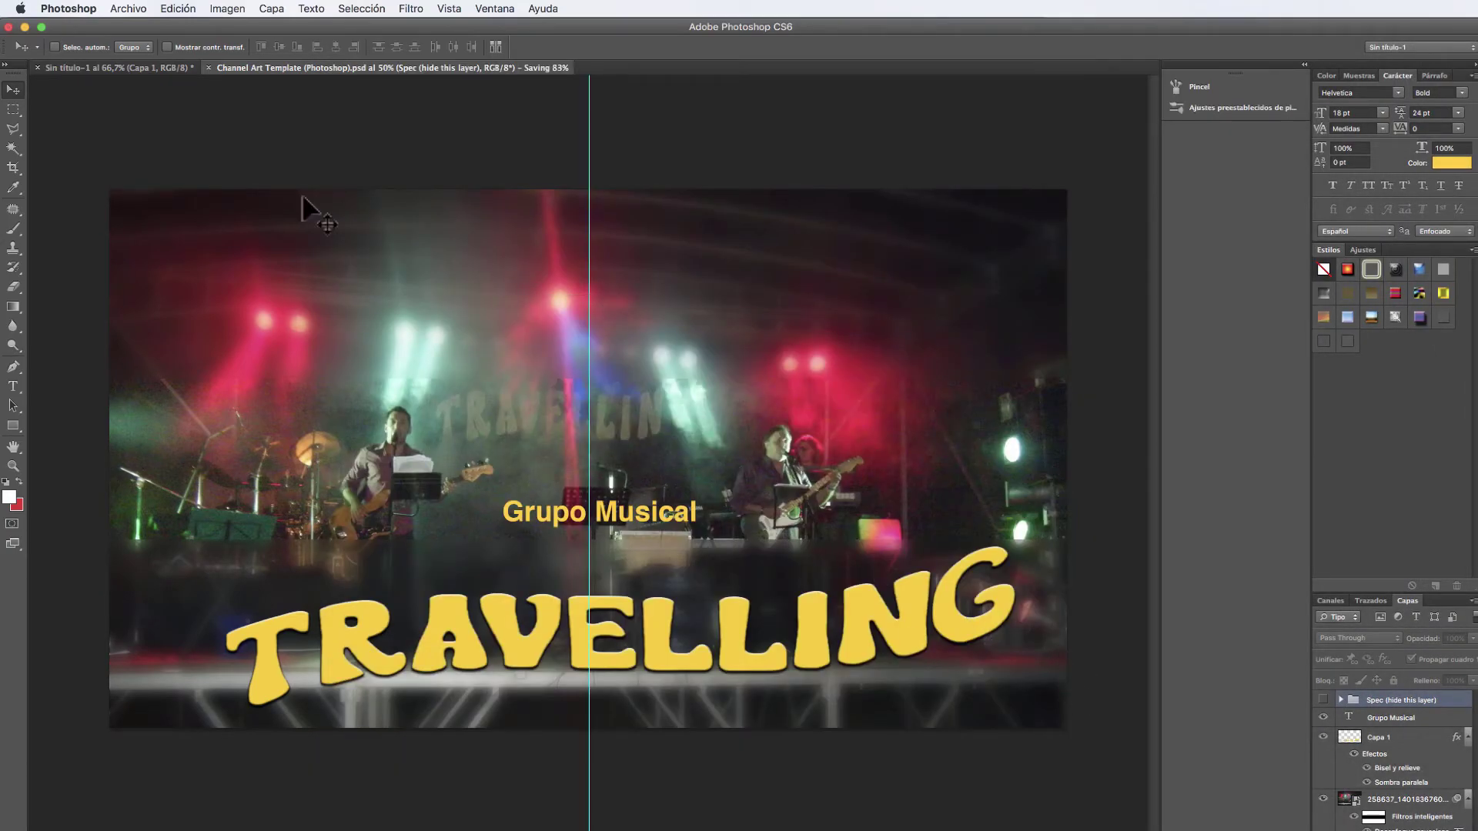
left_click(96, 9)
left_click(123, 8)
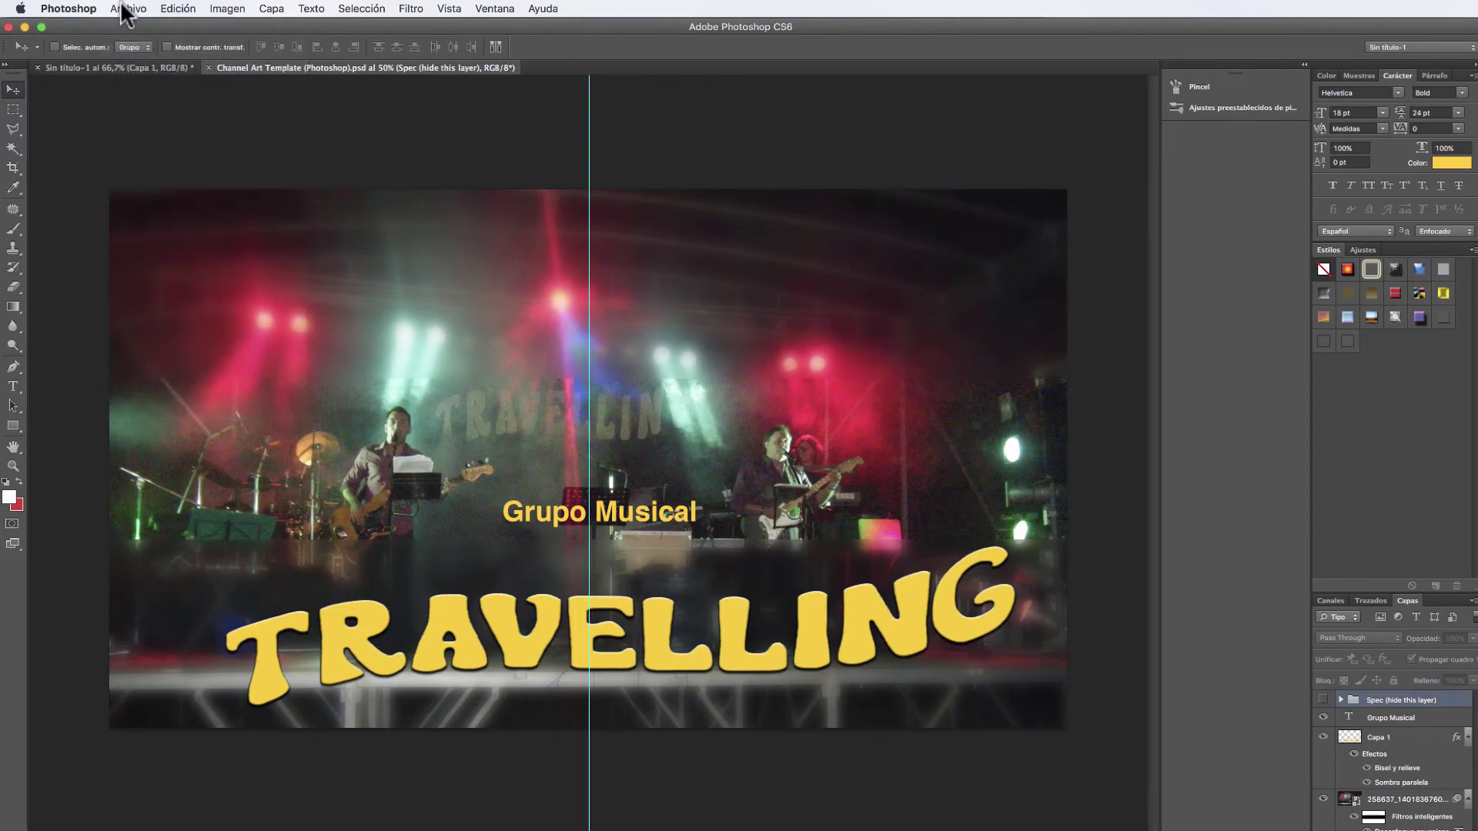
left_click(123, 8)
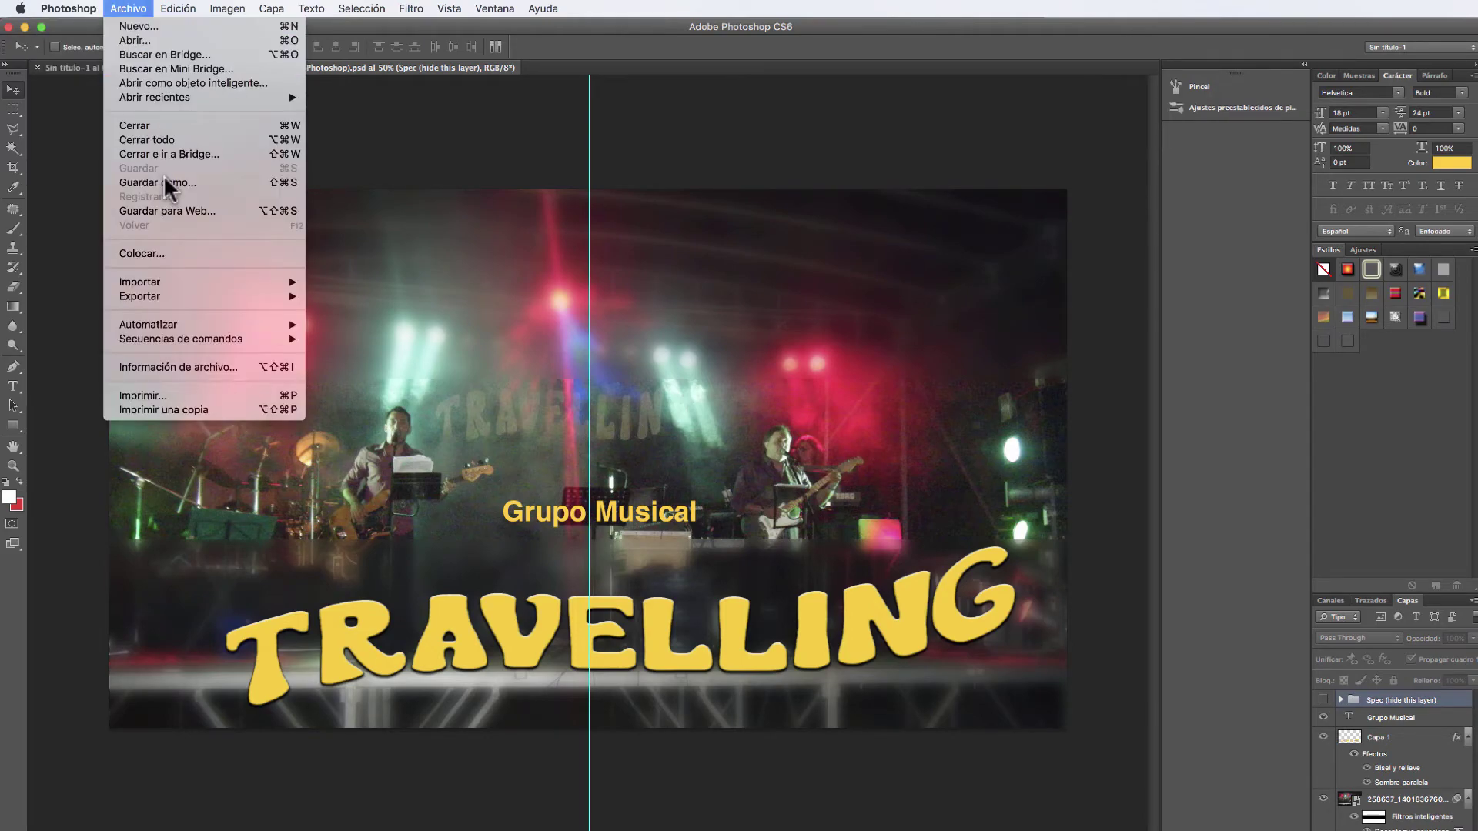
Step: Save for Web as a 2560×1440, quality-100 JPEG named travelling on the Desktop
left_click(235, 216)
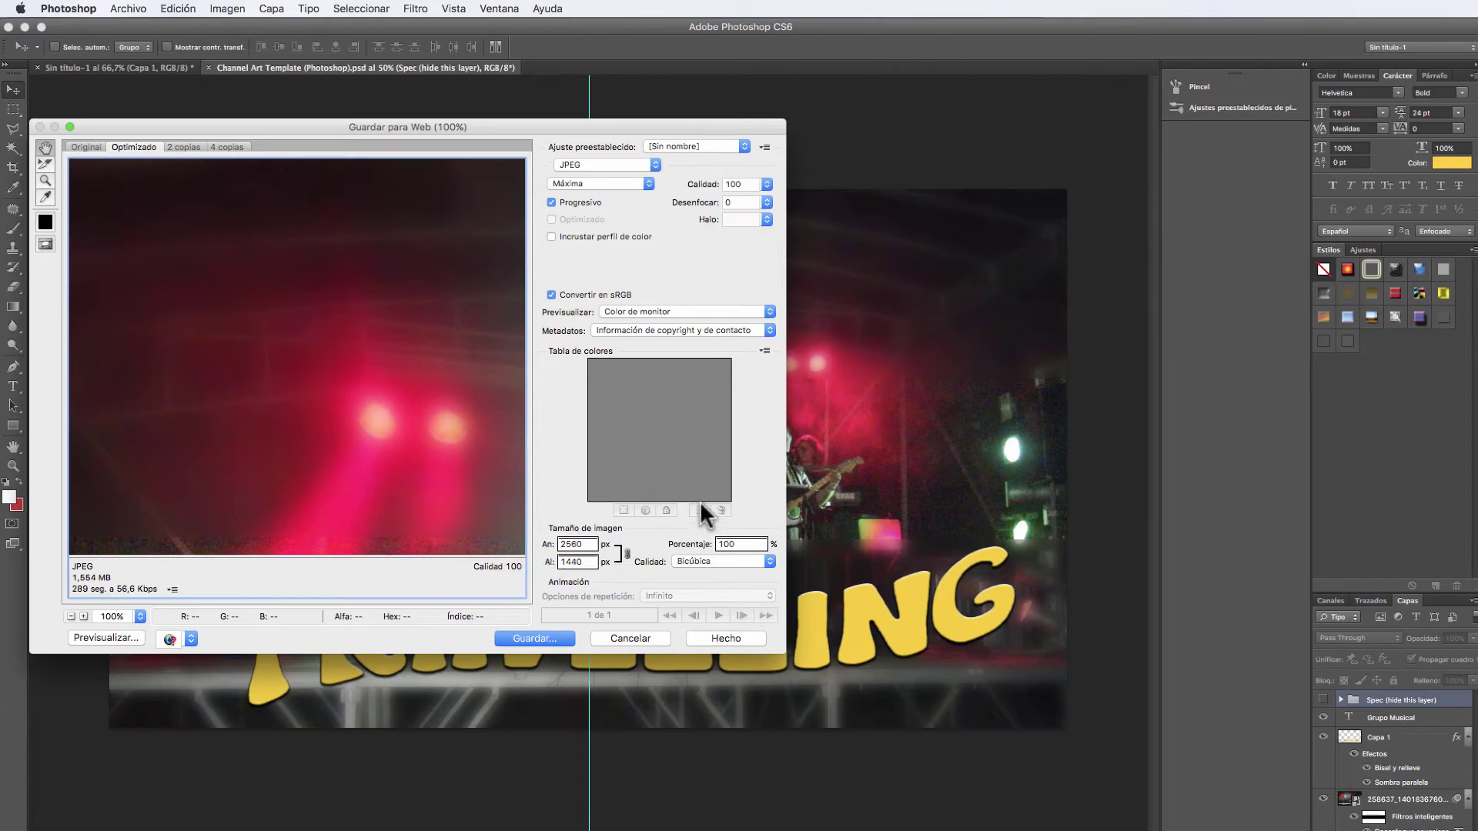
double_click(589, 544)
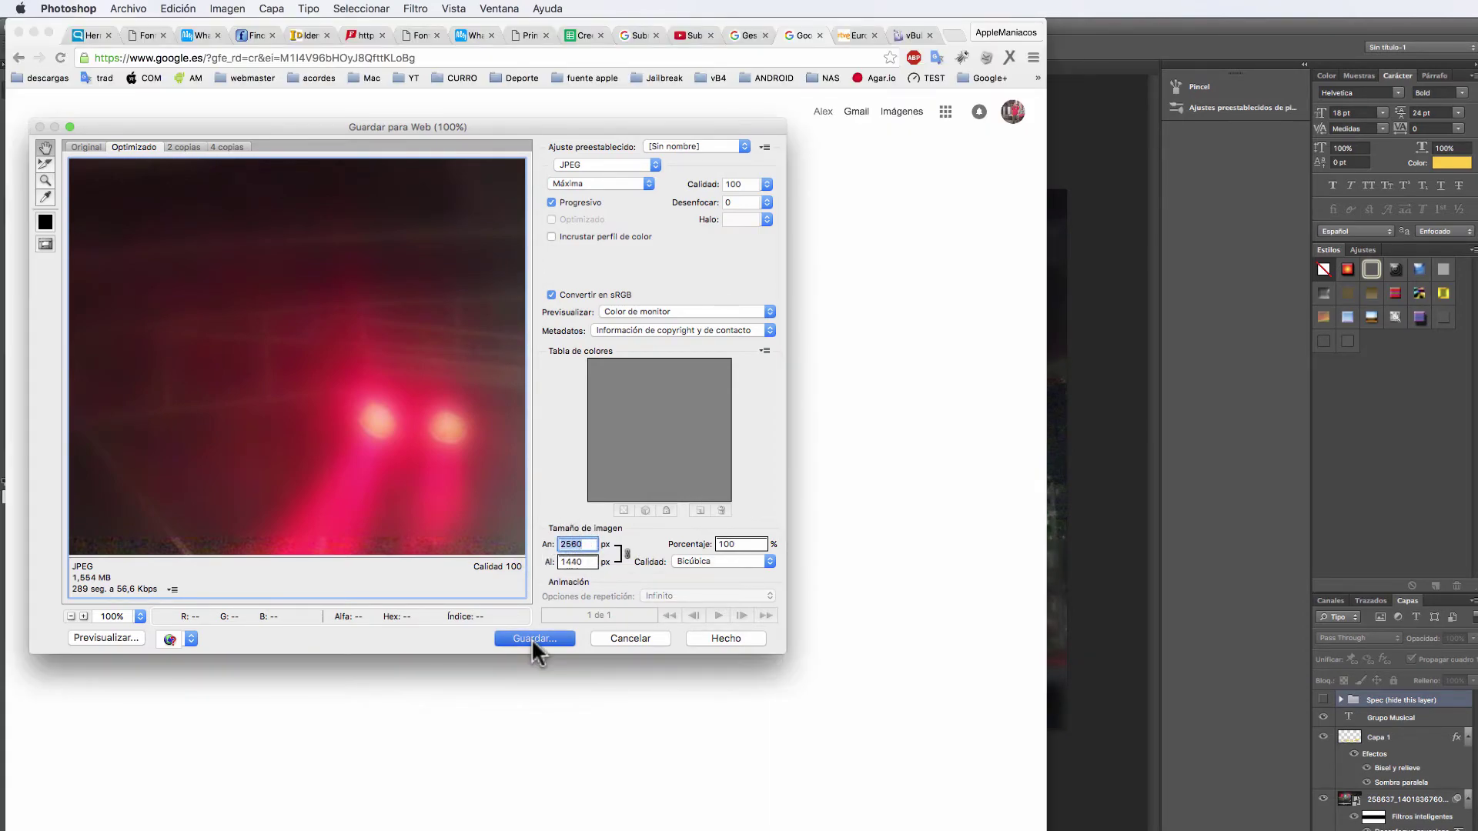
left_click(535, 639)
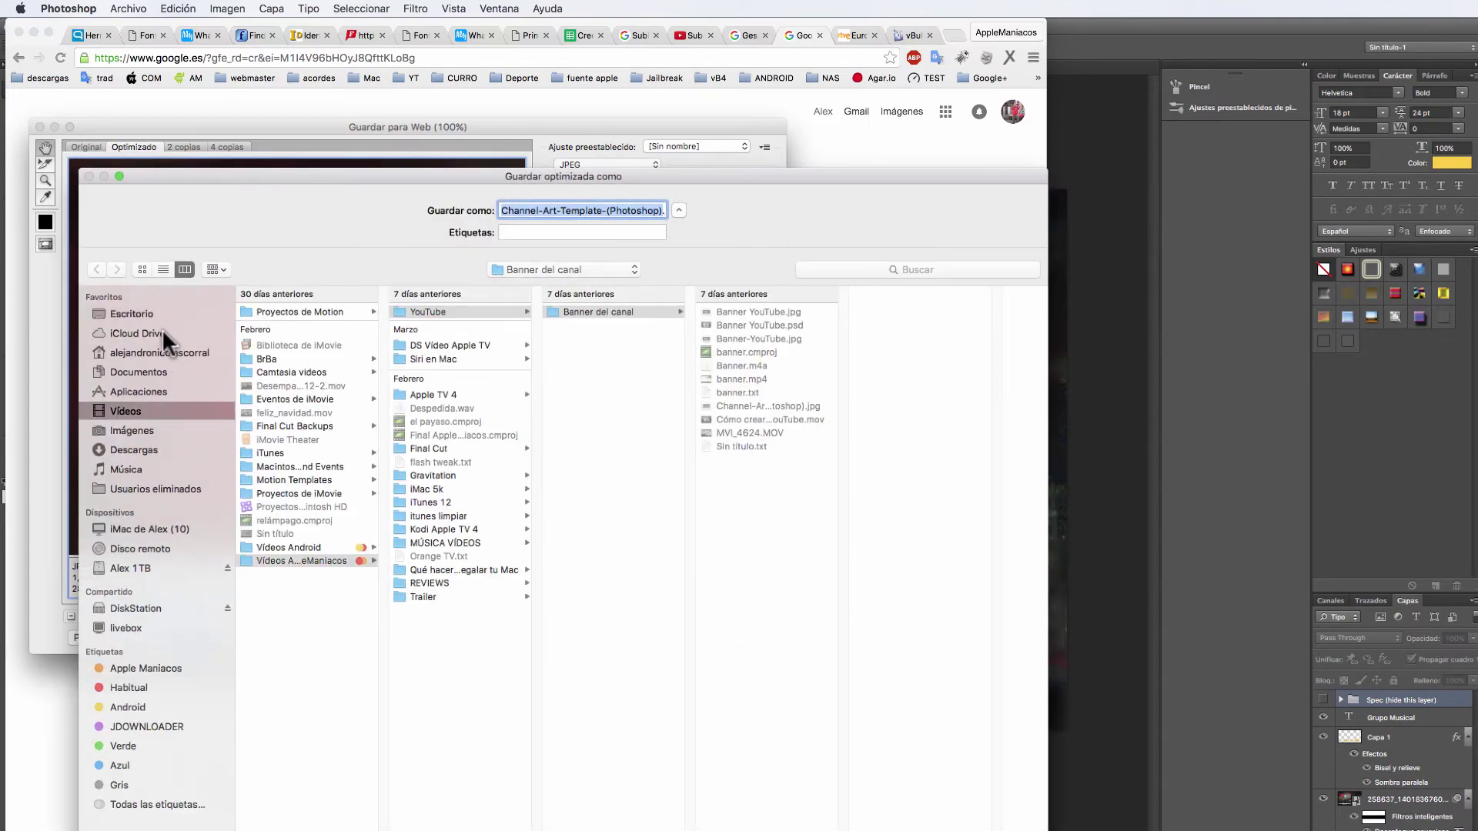
left_click(136, 311)
type("travelling")
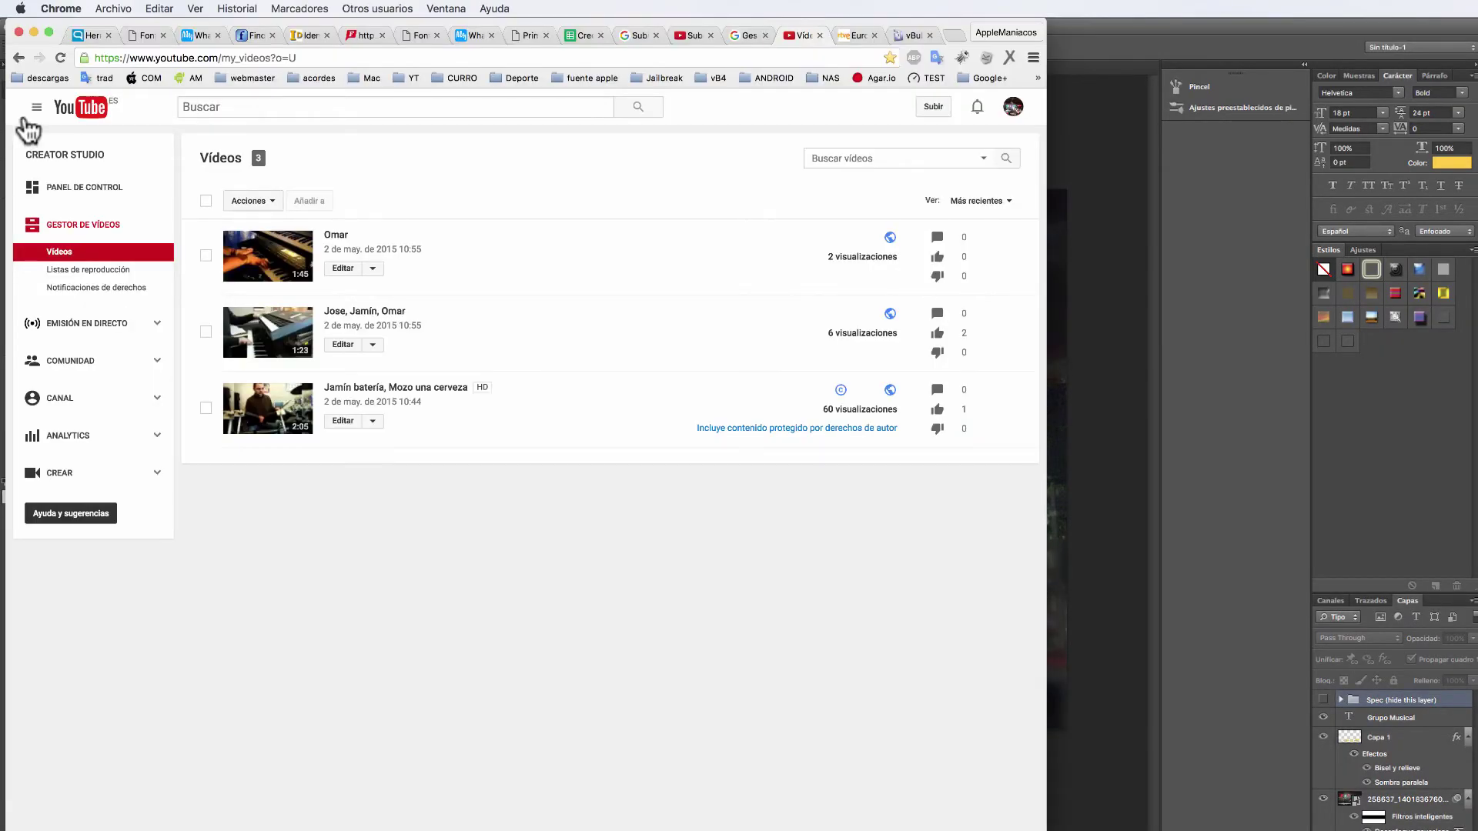
Step: Open the Grupo Travelling channel page and bring up Edit channel art's header upload dialog
left_click(37, 108)
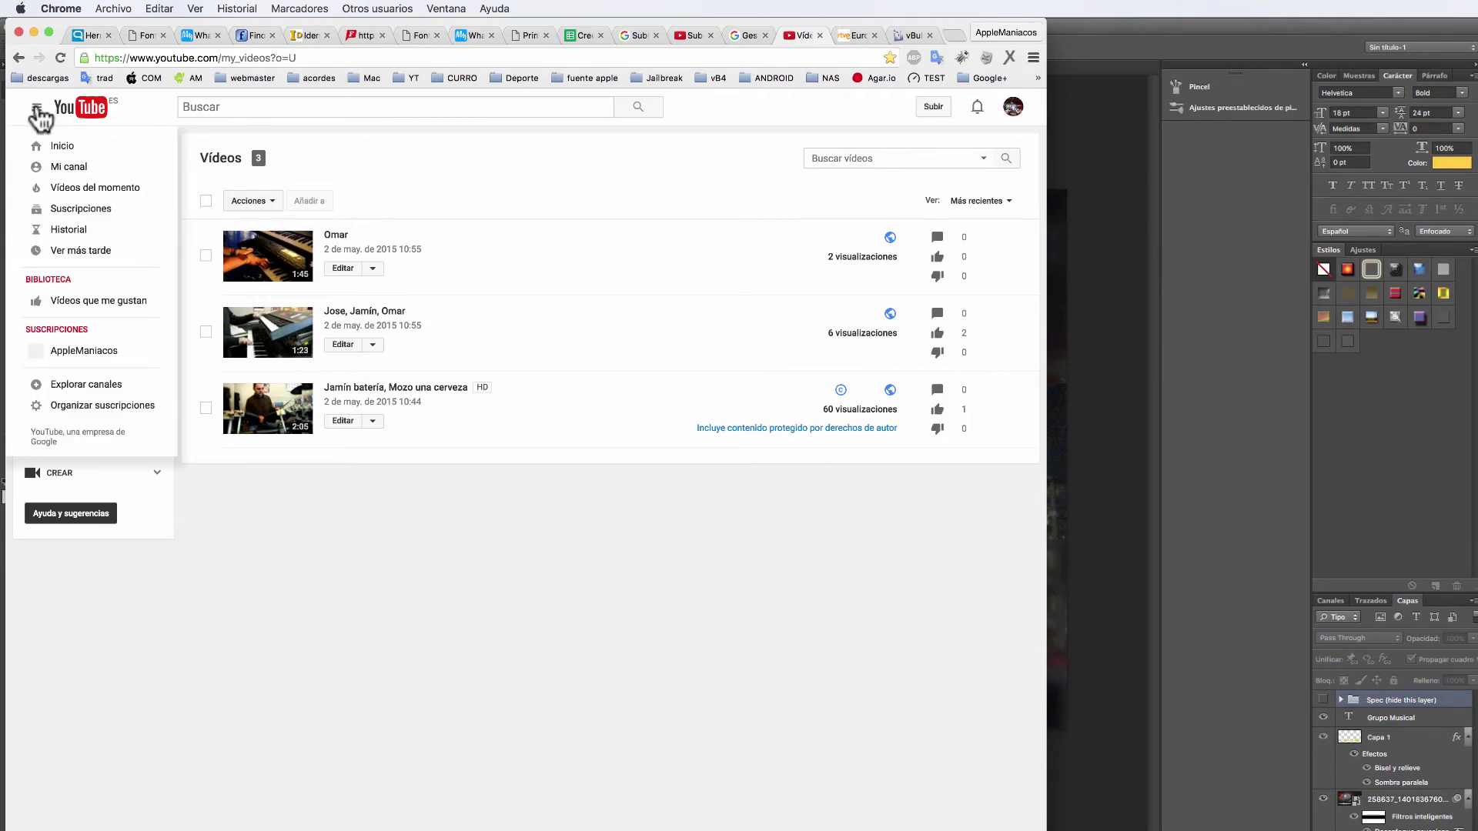
left_click(62, 167)
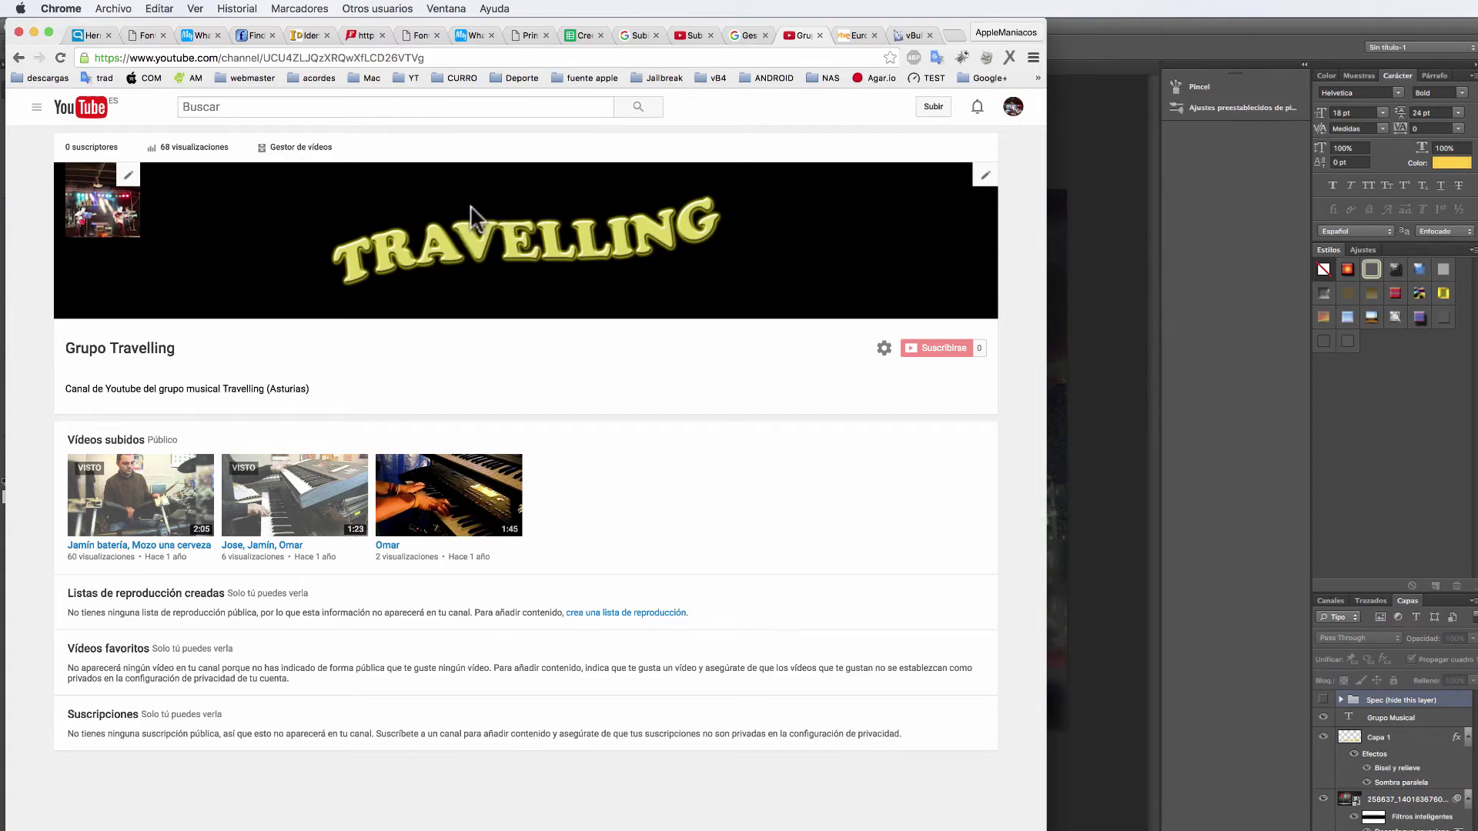
key("super+r")
left_click(985, 179)
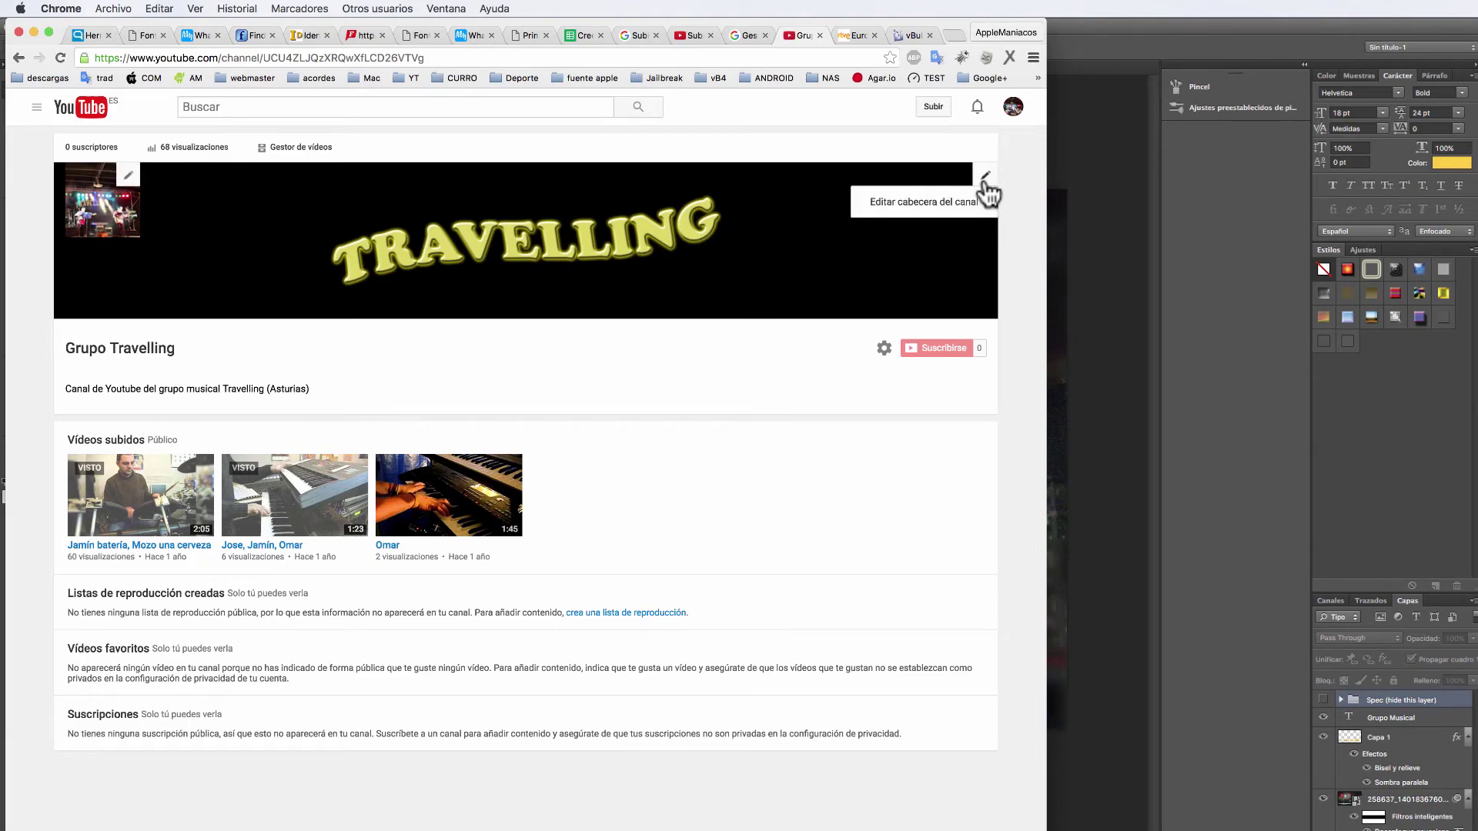
left_click(950, 212)
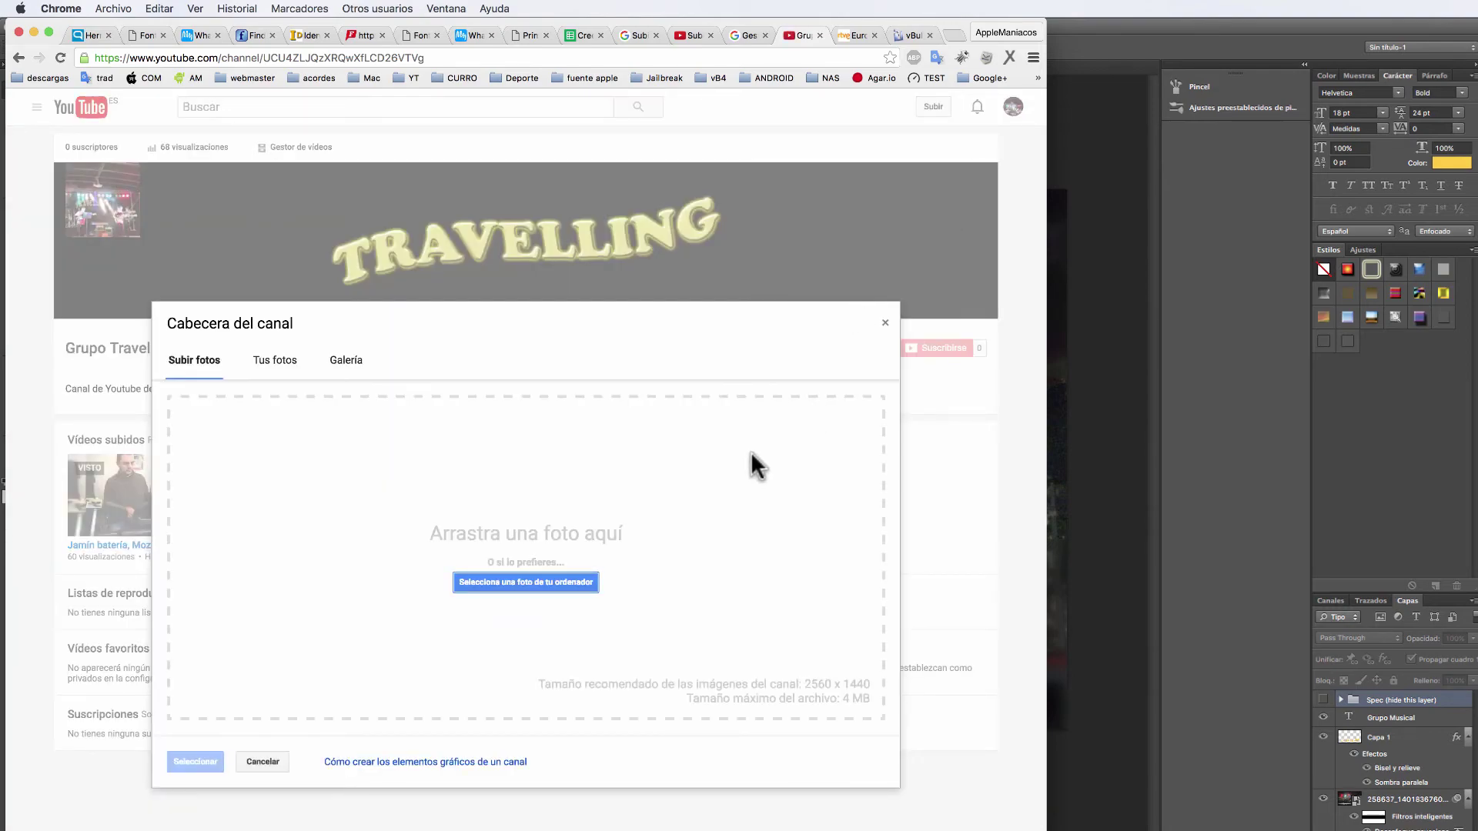
Step: Upload travelling.jpg as the channel art and confirm it with Select
left_click_drag(745, 719, 544, 589)
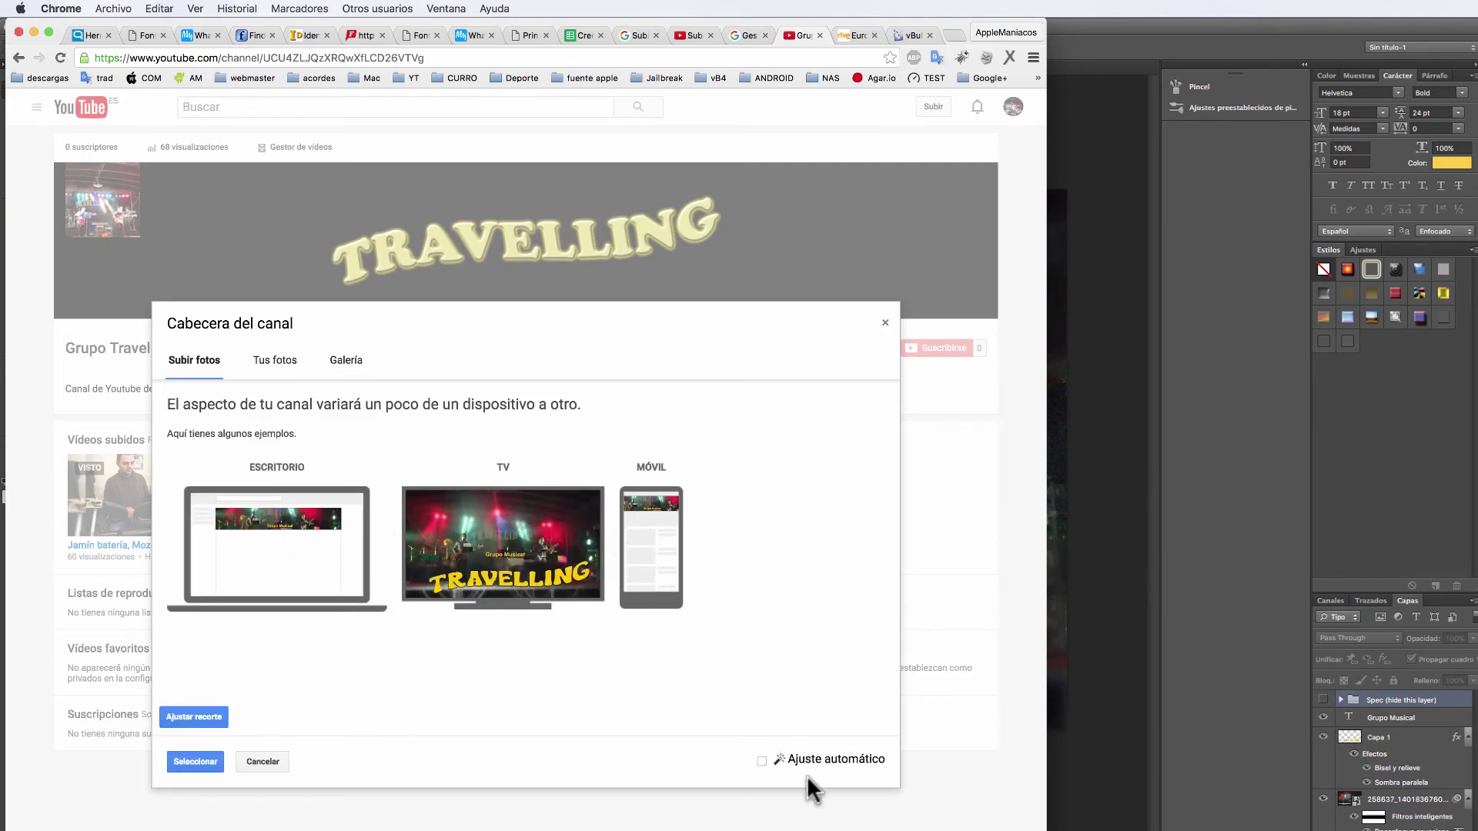
left_click(196, 763)
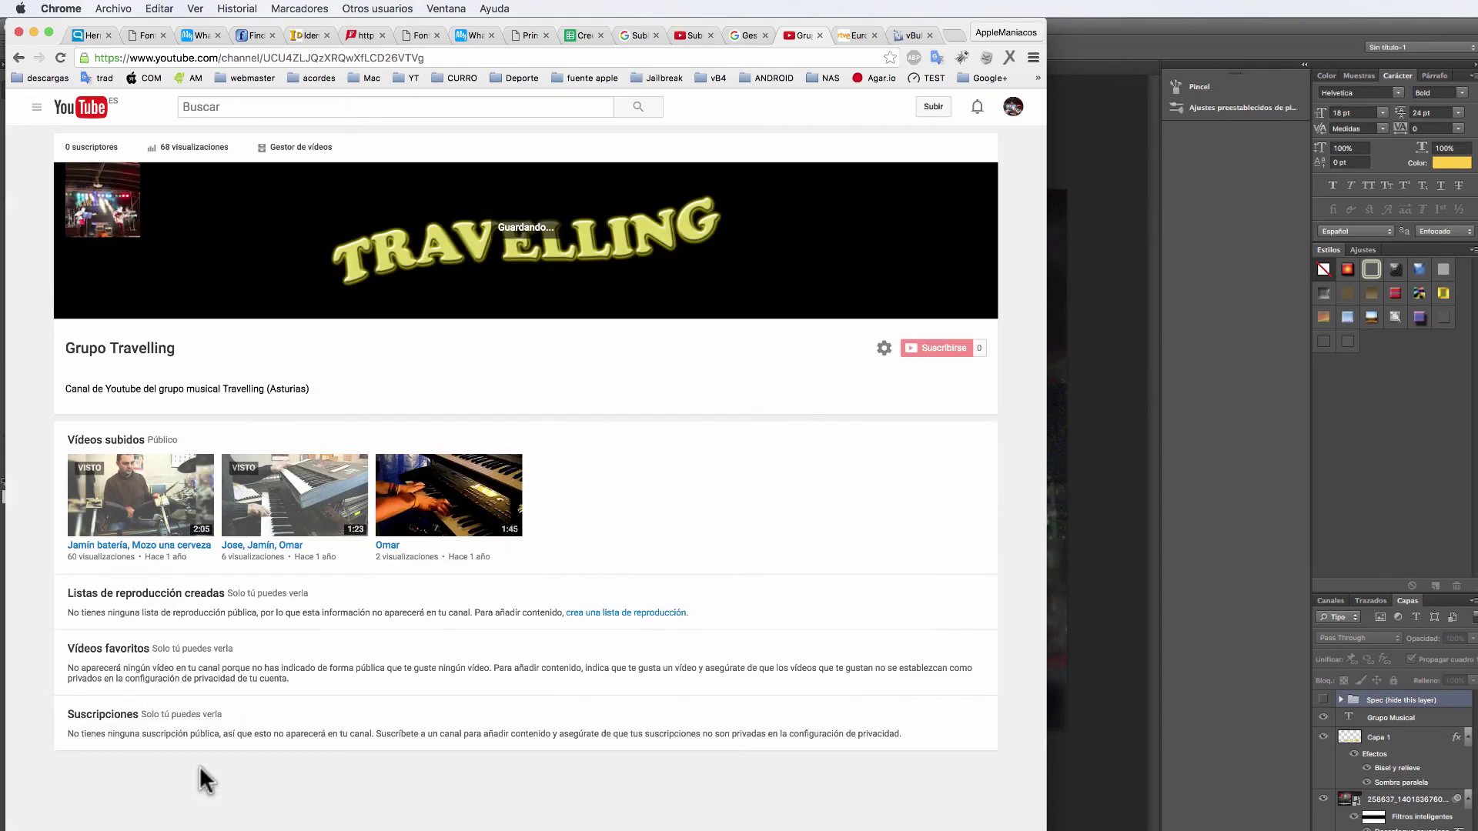